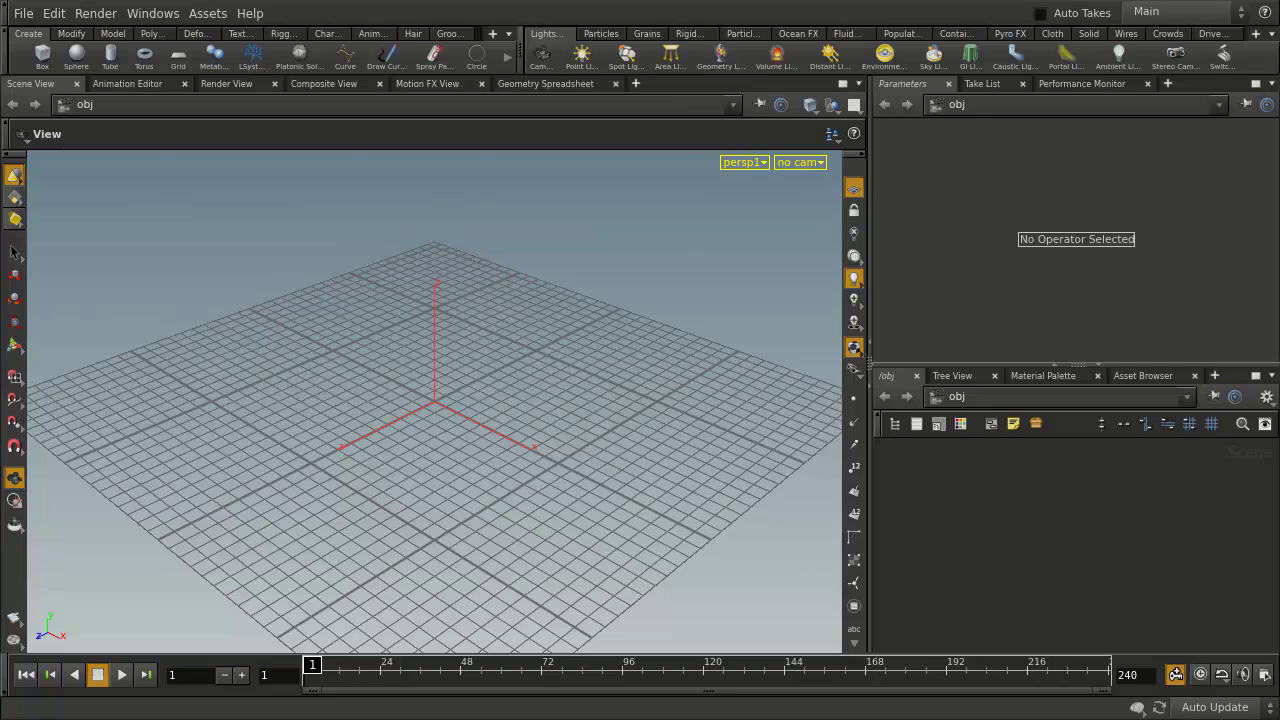
Create a default 1 × 1 × 1 polygon box at the scene origin.
left_click(42, 55)
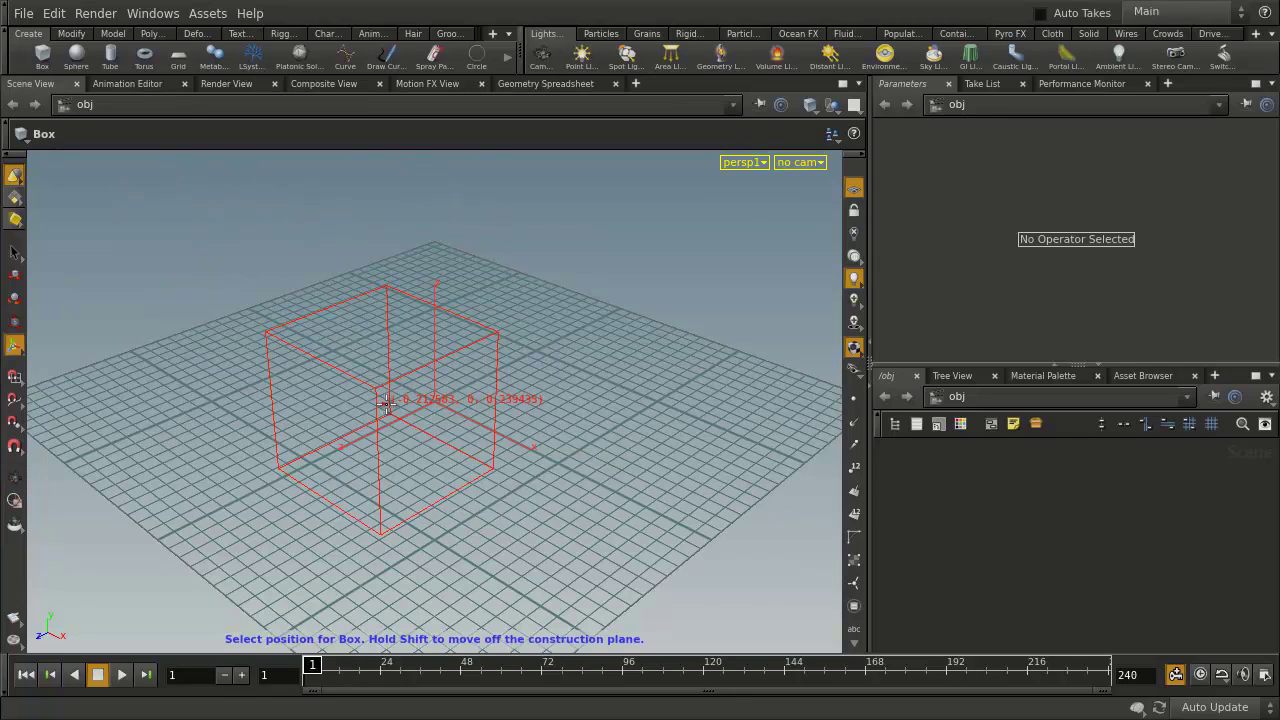
key("Return")
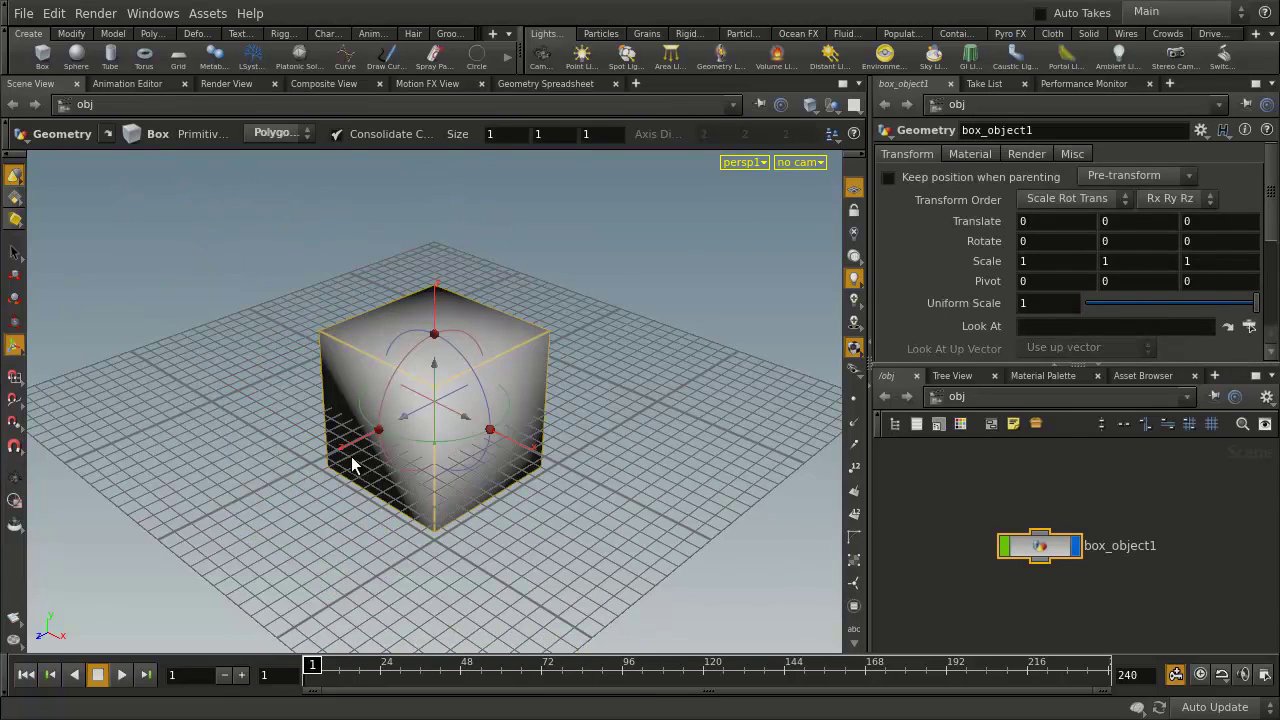
Create a new project named testProject in $HOME/HoudiniProjects with the default project folders.
left_click(24, 14)
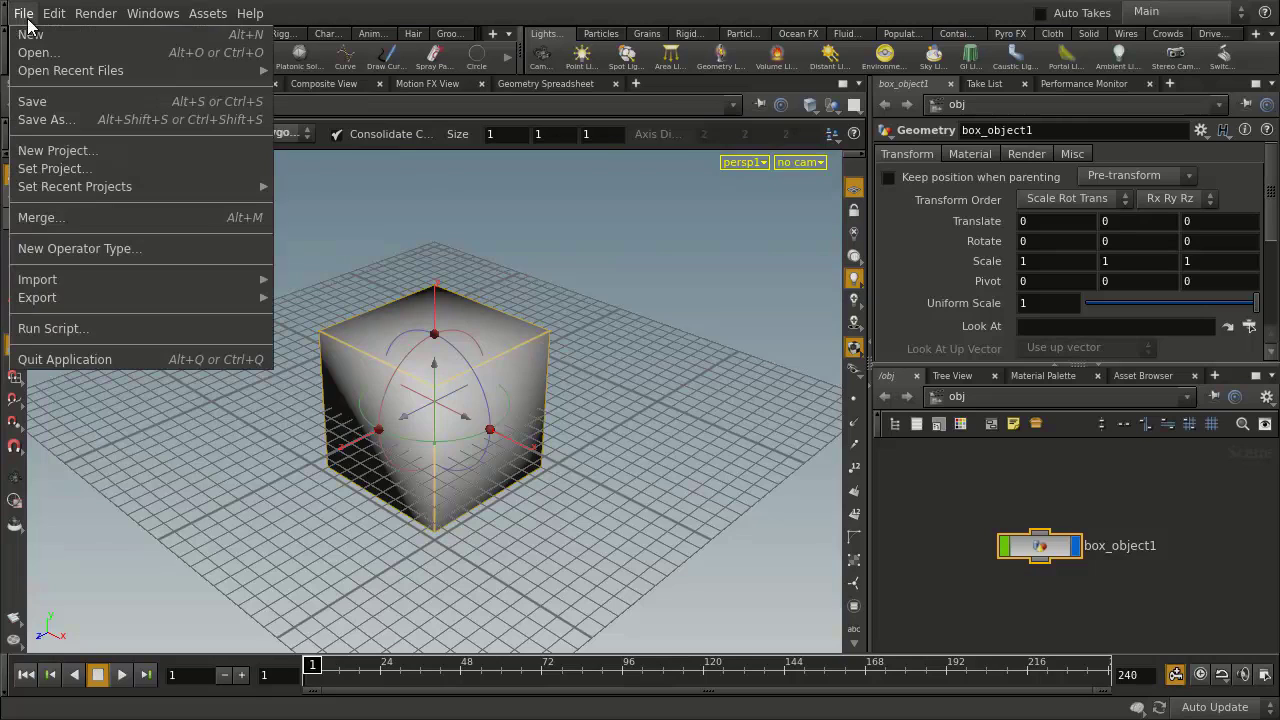
left_click(495, 236)
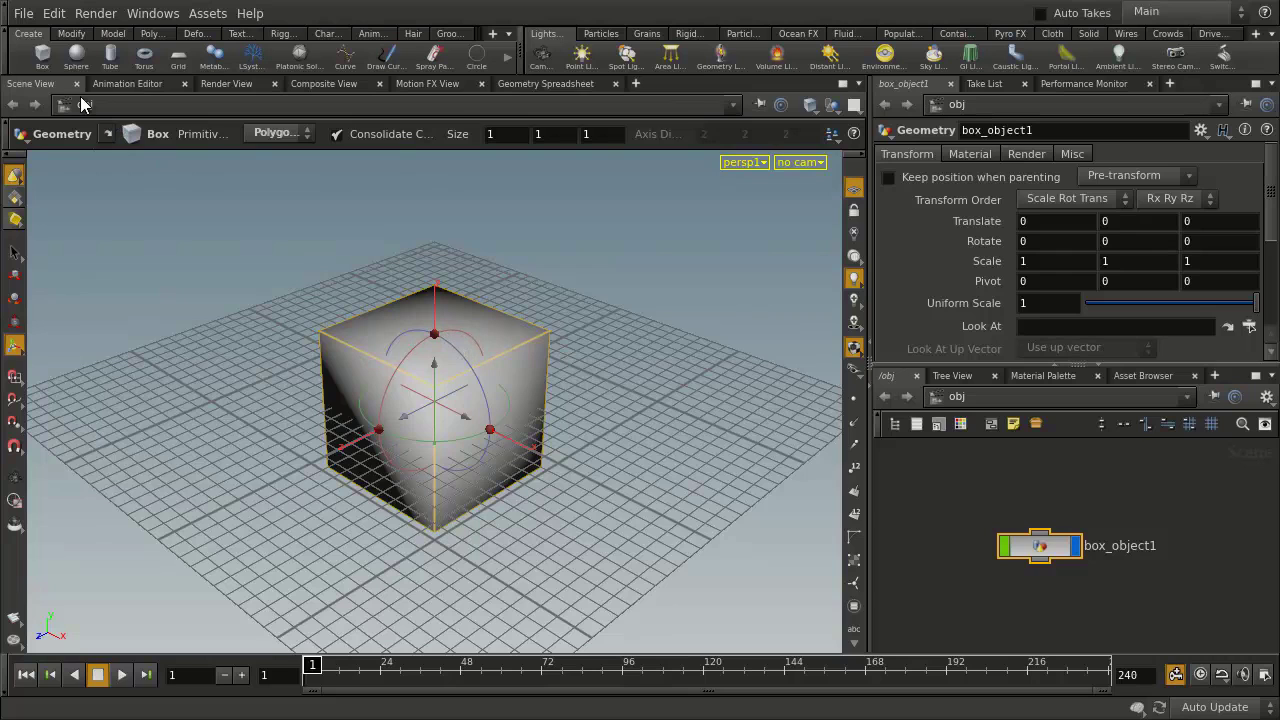
left_click(22, 13)
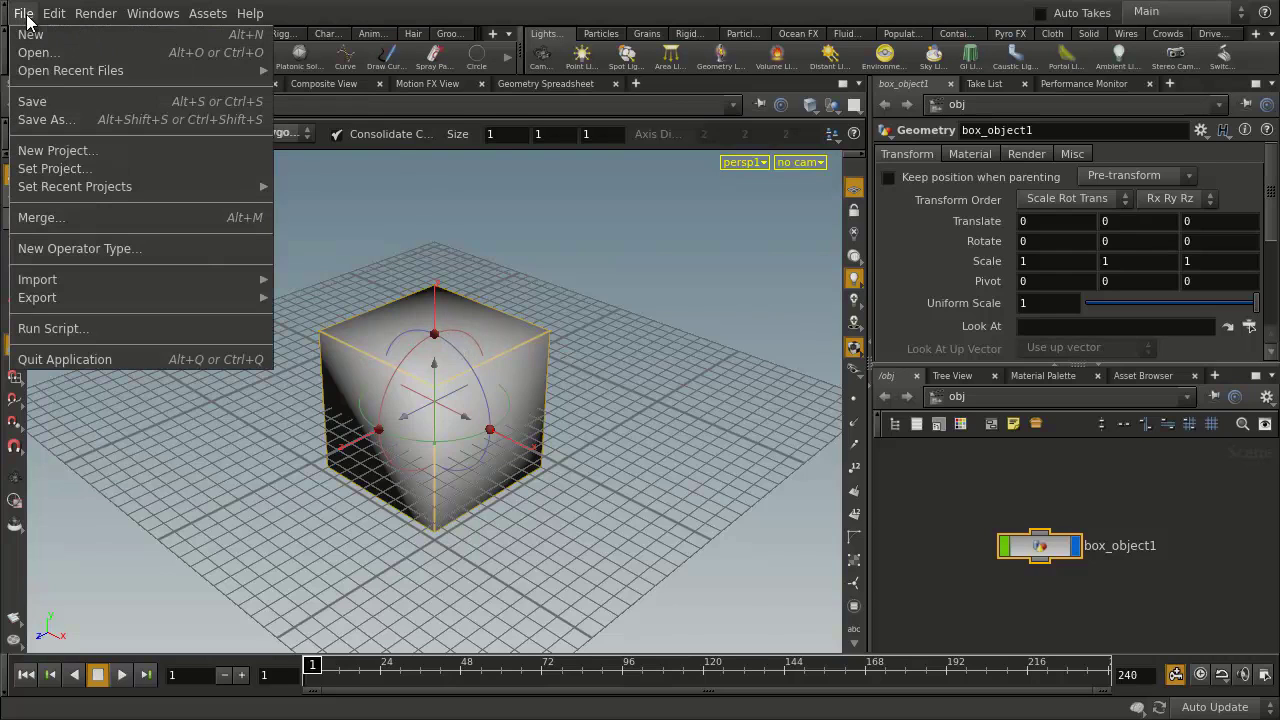
left_click(64, 152)
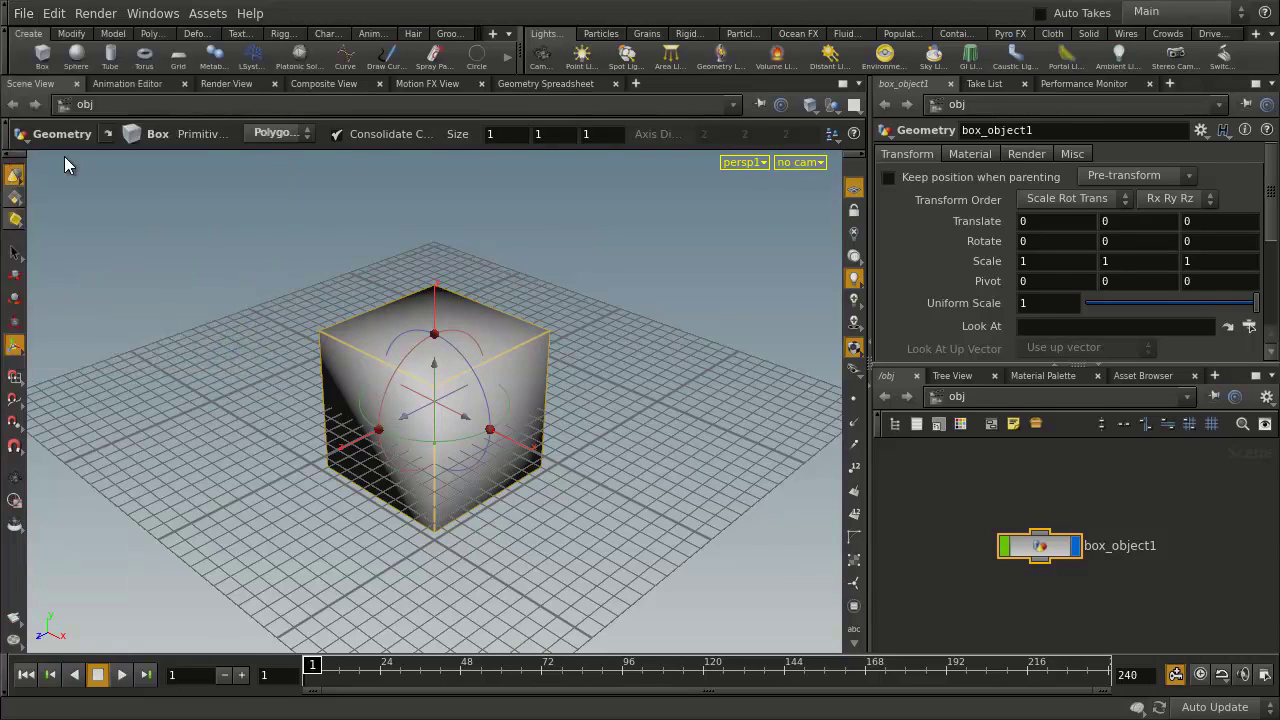
left_click_drag(30, 2, 497, 107)
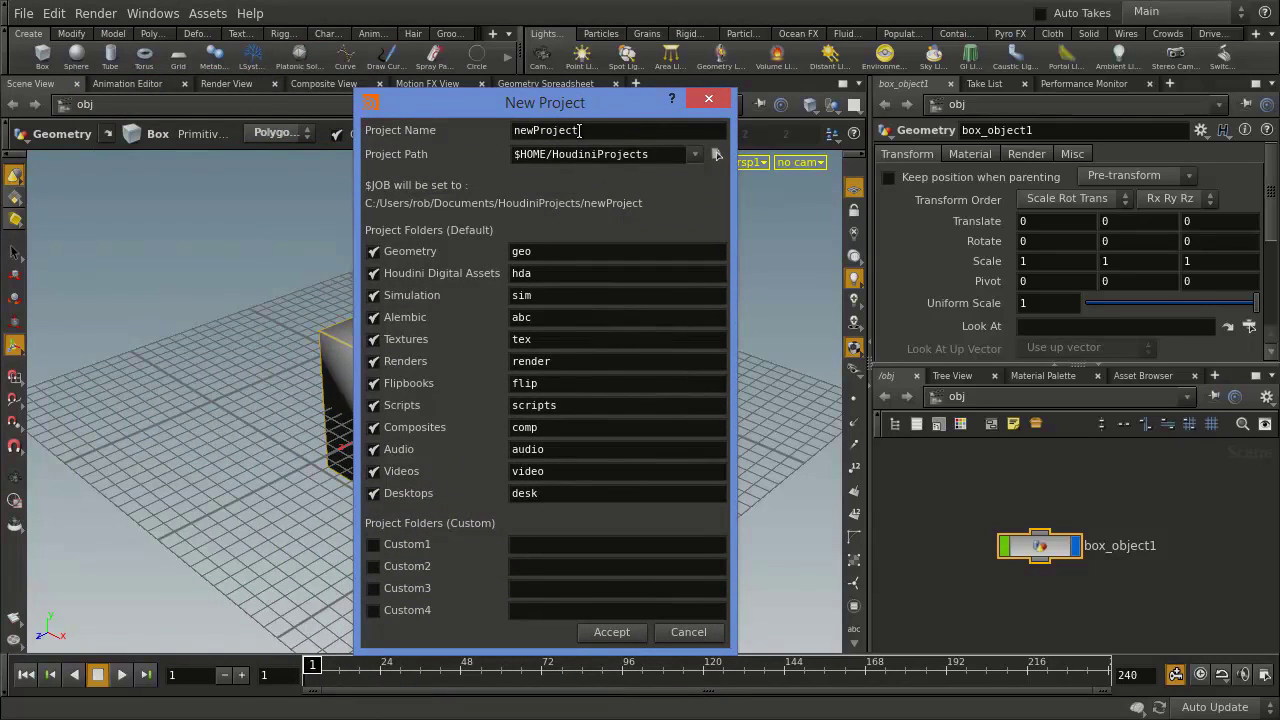
left_click_drag(535, 130, 497, 156)
type("test")
left_click(620, 635)
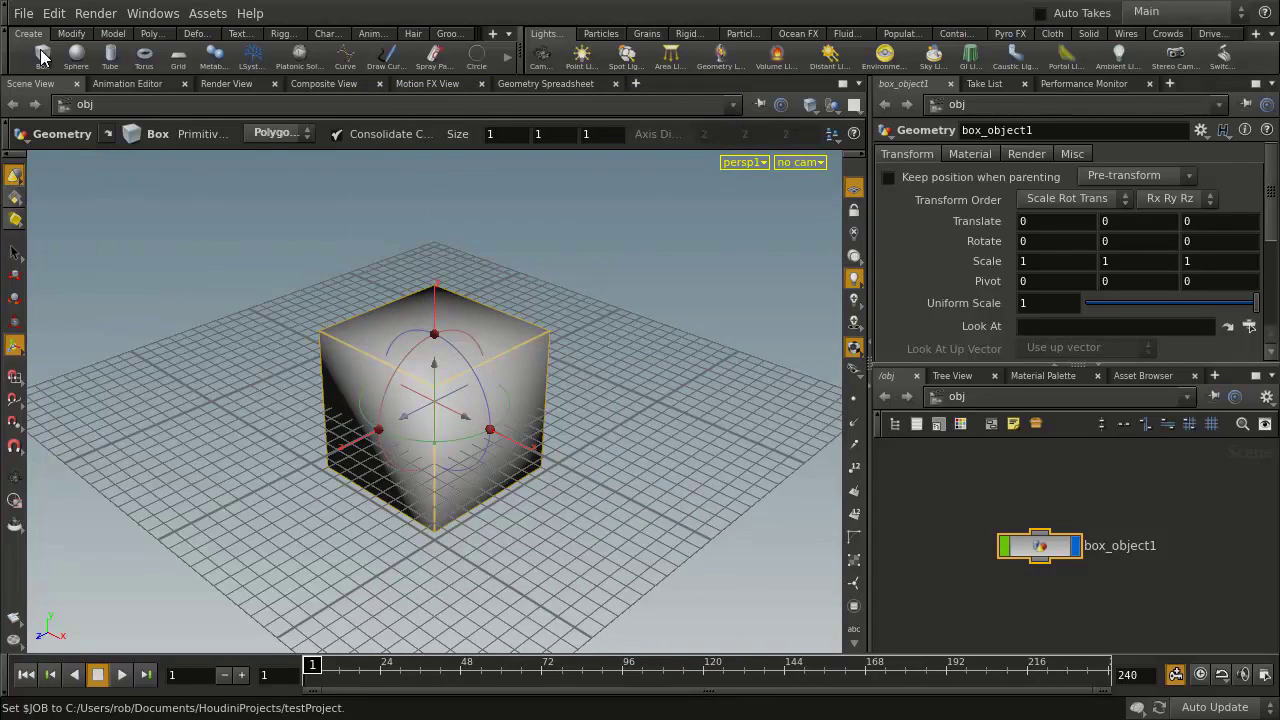
Save the box scene as box.hip in the testProject folder.
left_click(22, 13)
left_click(49, 116)
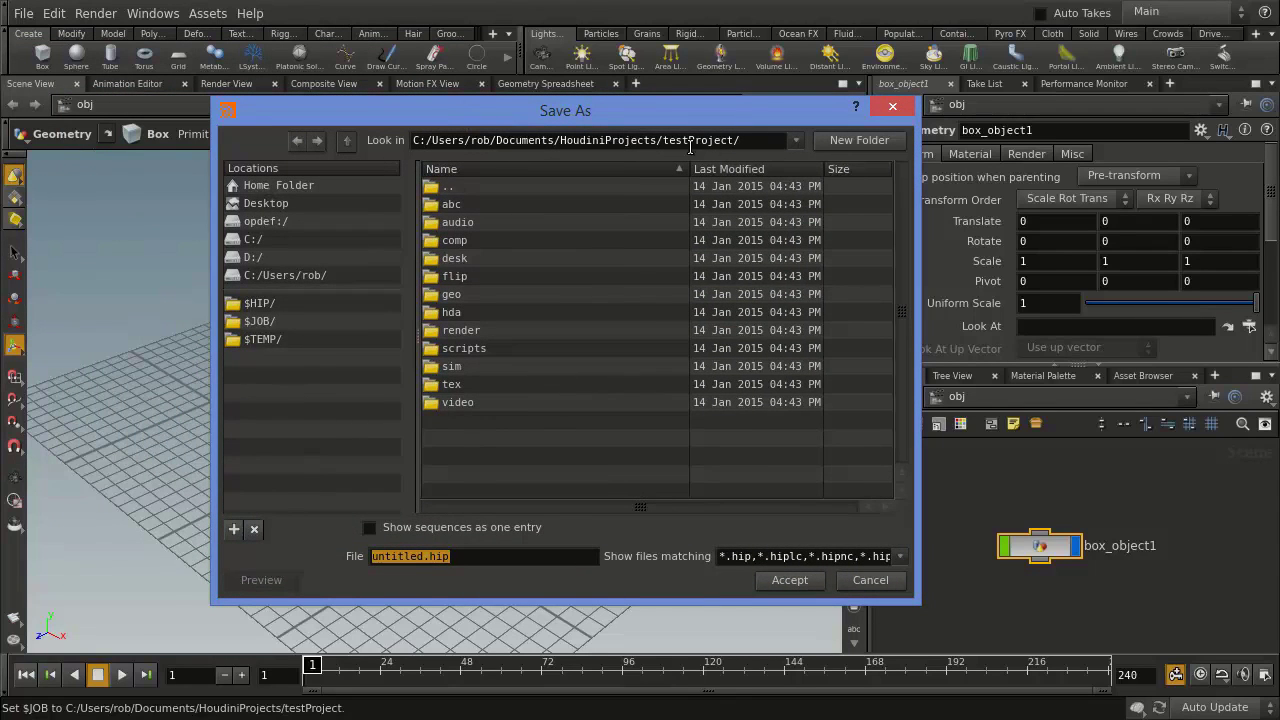
left_click_drag(428, 556, 333, 544)
type("box")
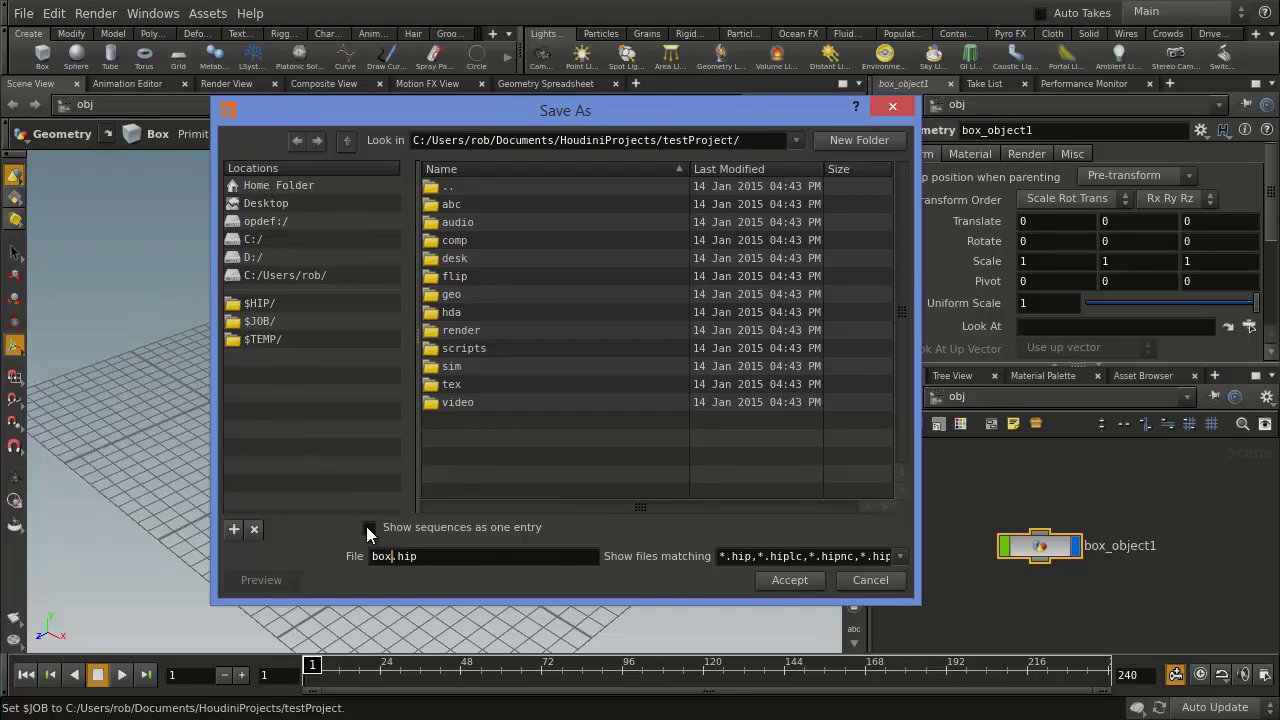
left_click(789, 581)
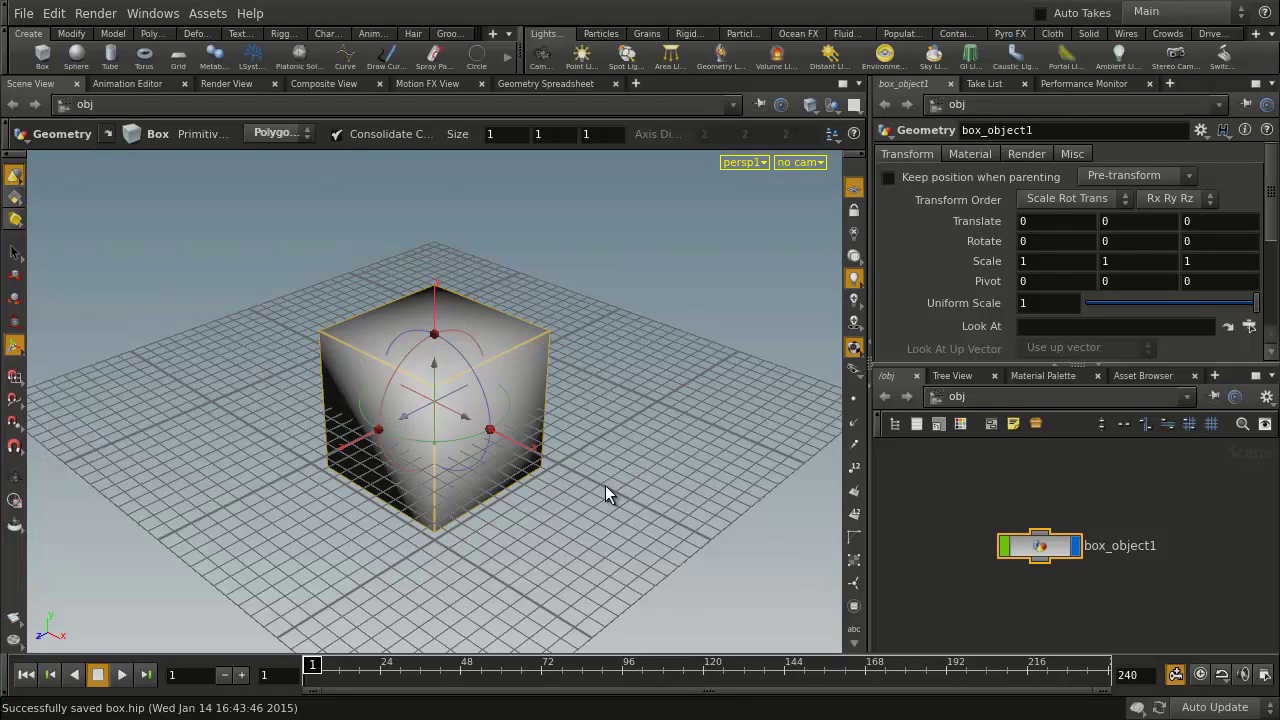
Set the current project to the squabProject folder in HoudiniProjects.
left_click(22, 17)
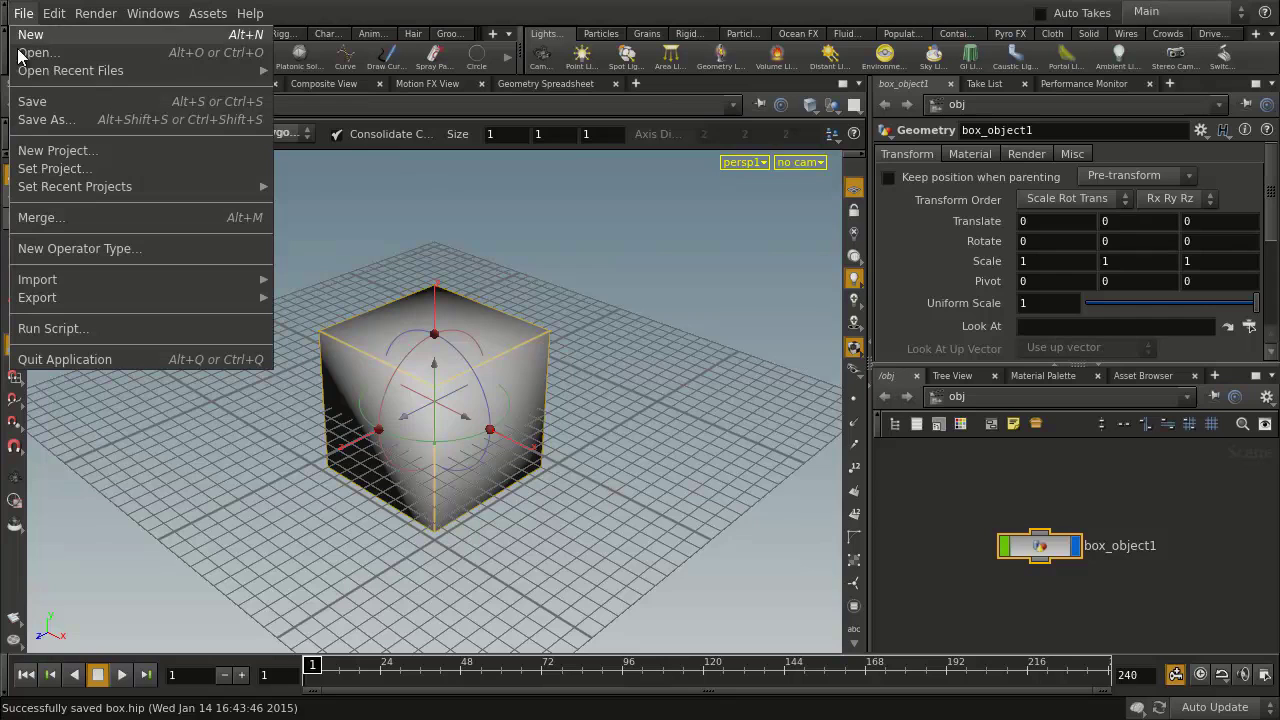
left_click(55, 163)
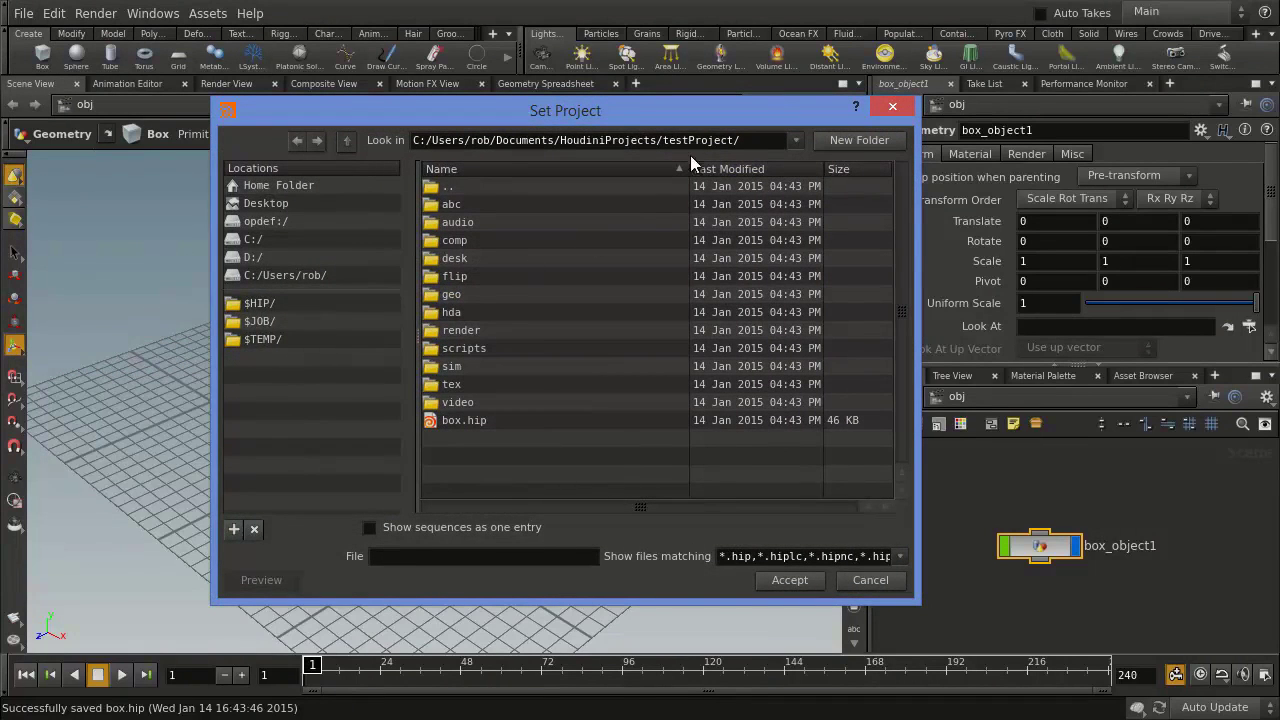
left_click(347, 140)
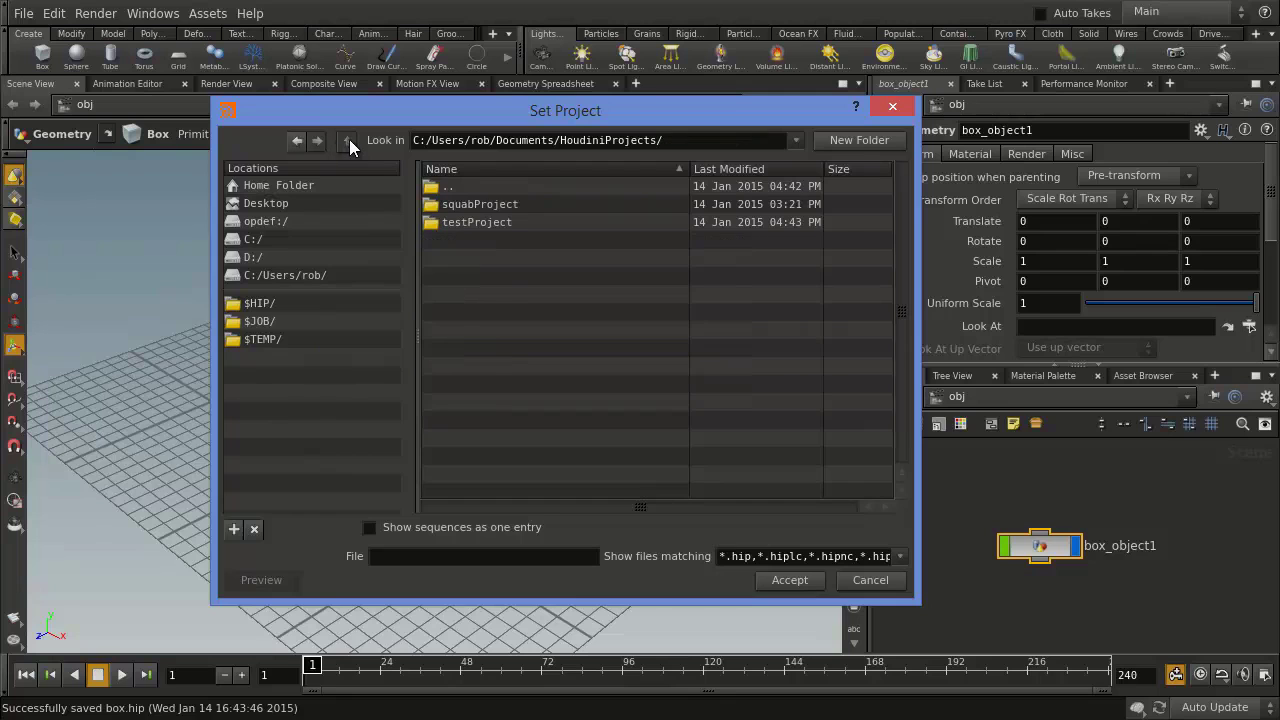
left_click(466, 203)
left_click(789, 580)
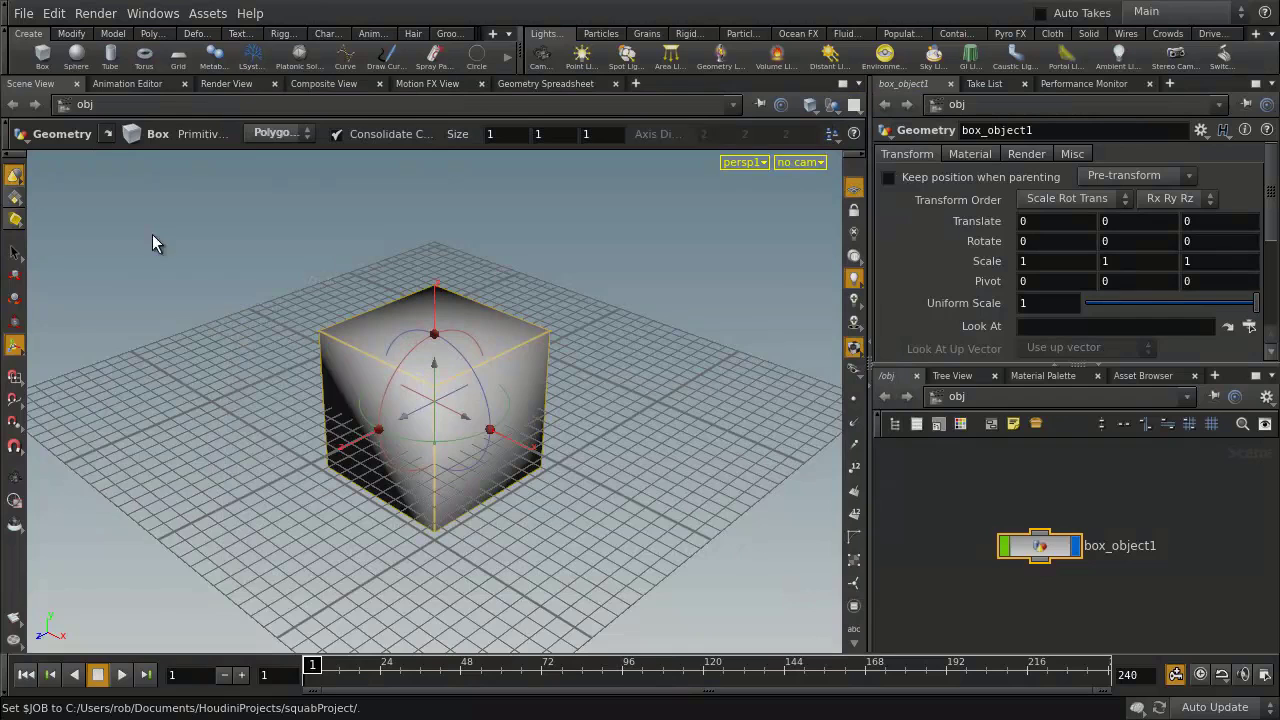
Open squab_scene.hip from the squabProject folder, using the $JOB location.
left_click(22, 13)
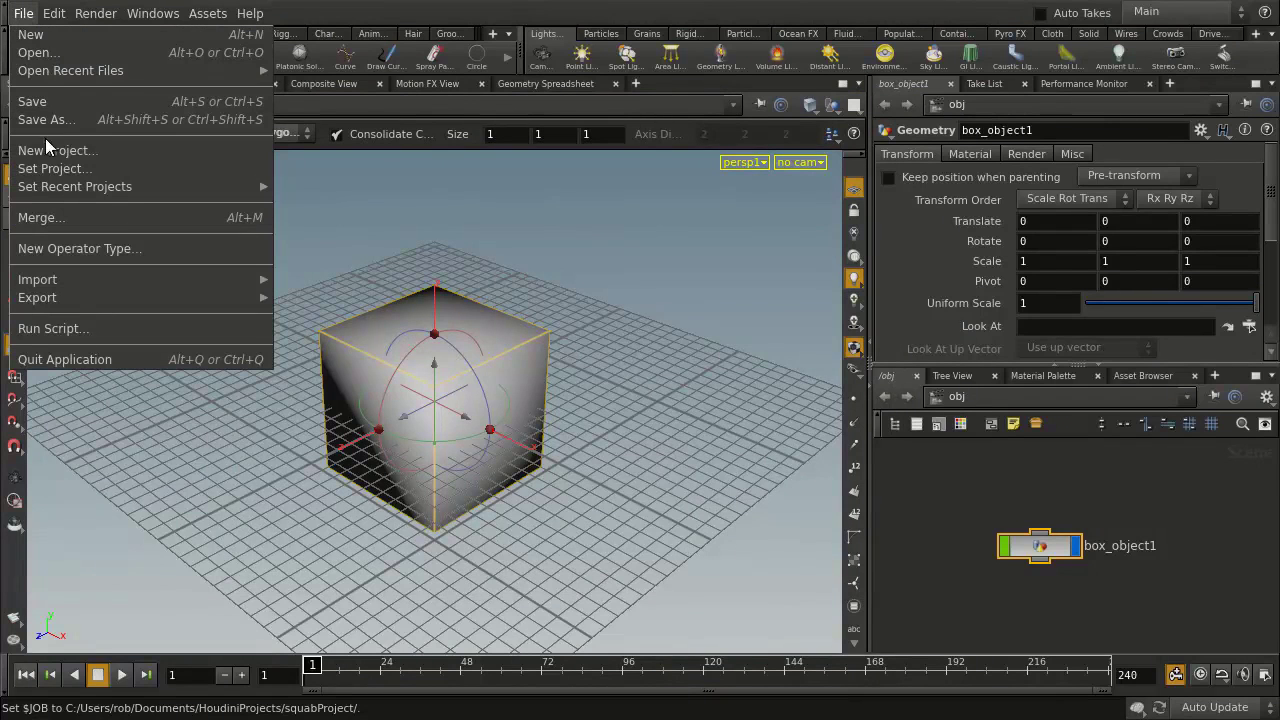
left_click(44, 52)
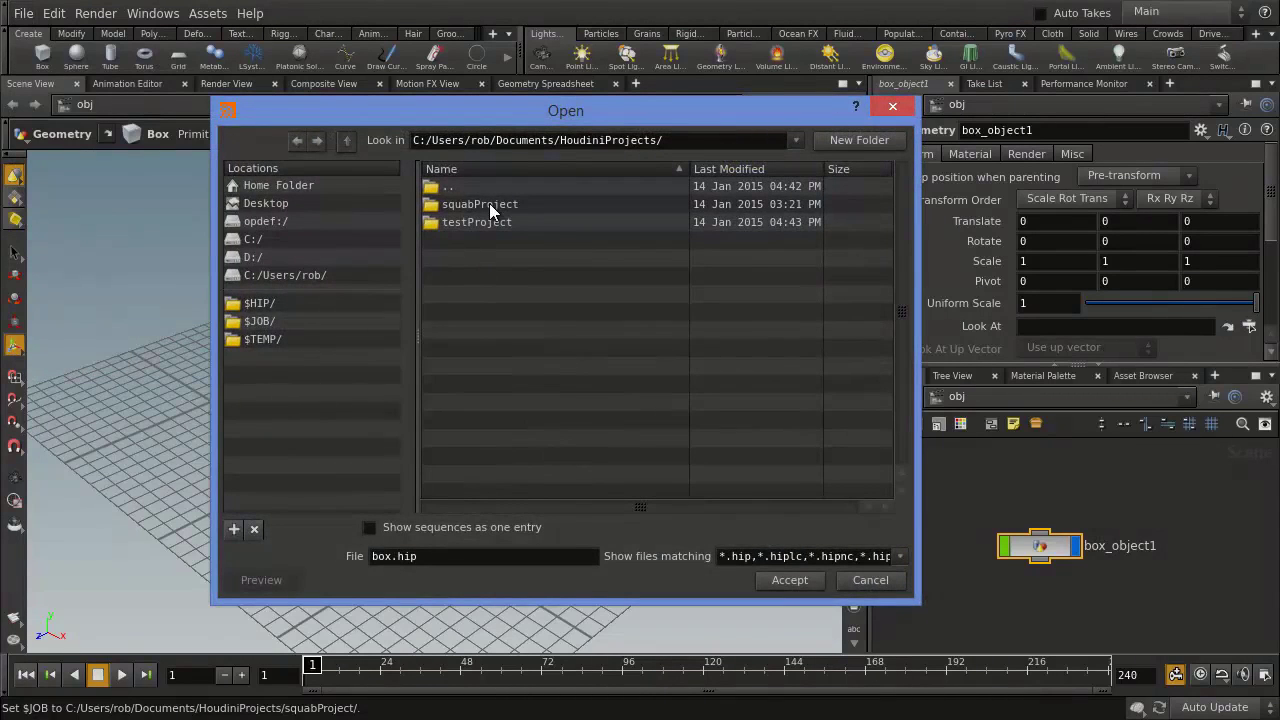
double_click(481, 204)
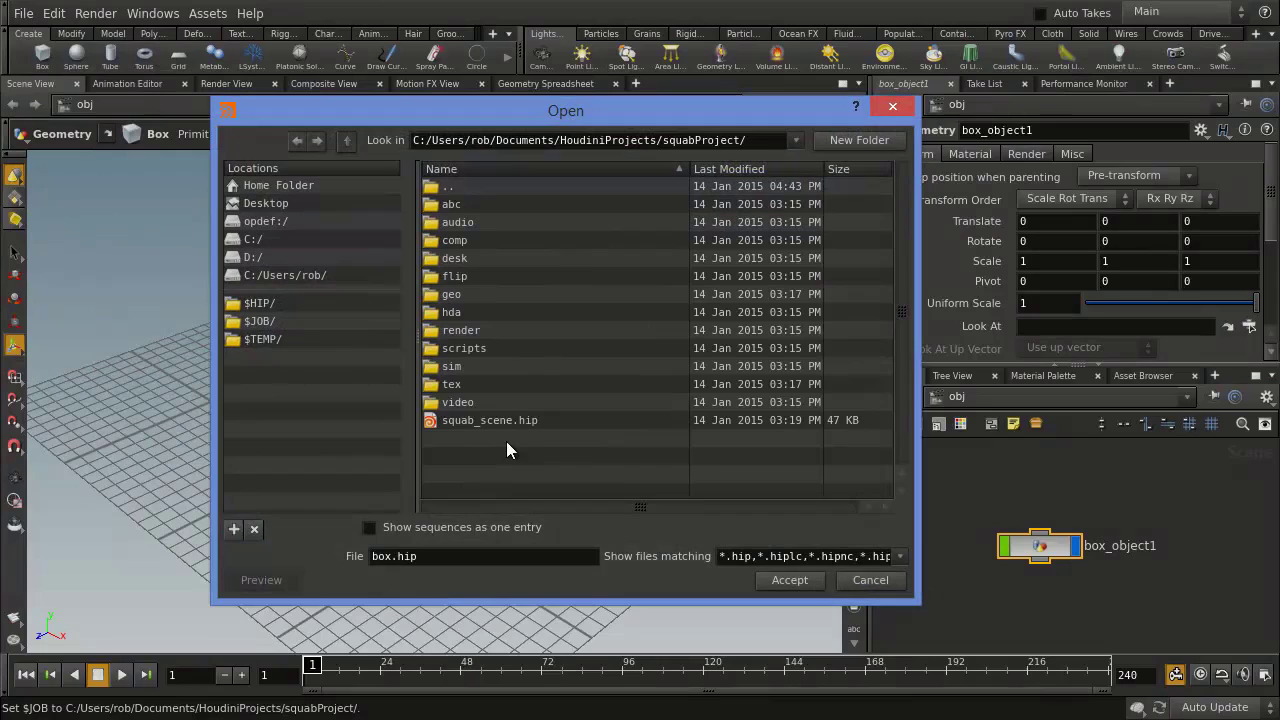
left_click(481, 419)
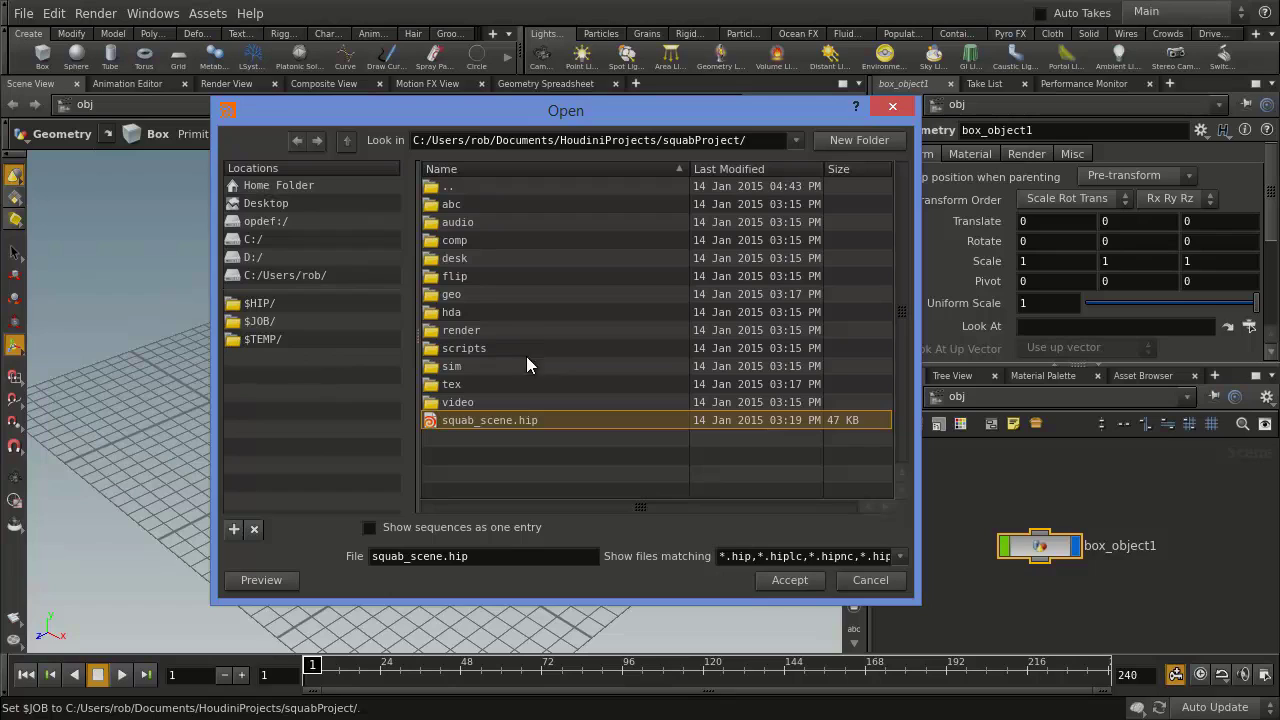
left_click(266, 323)
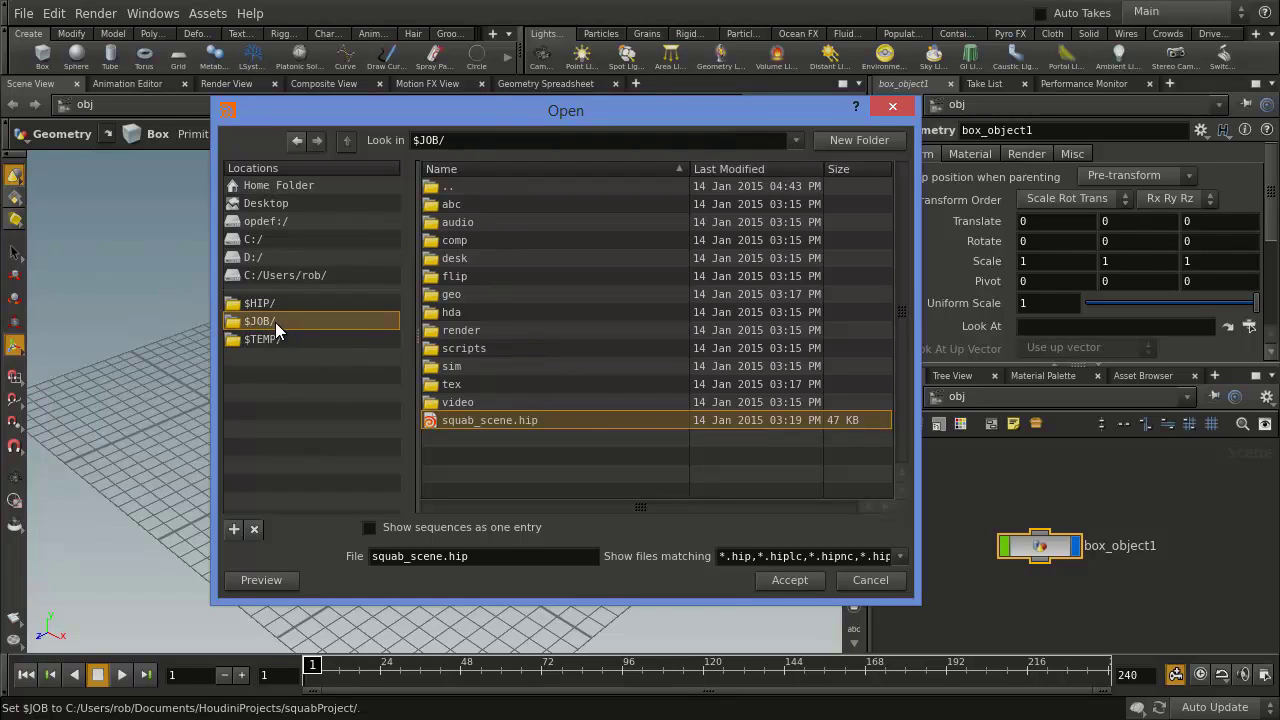
left_click(304, 202)
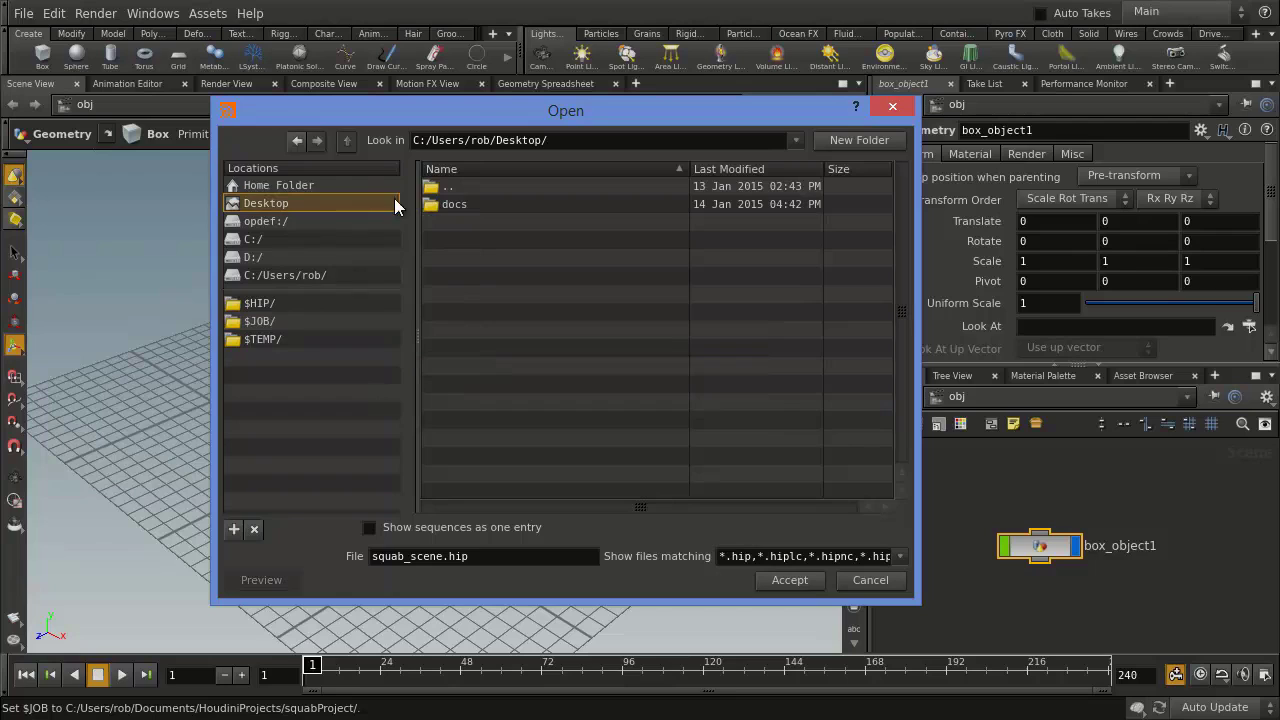
left_click(275, 321)
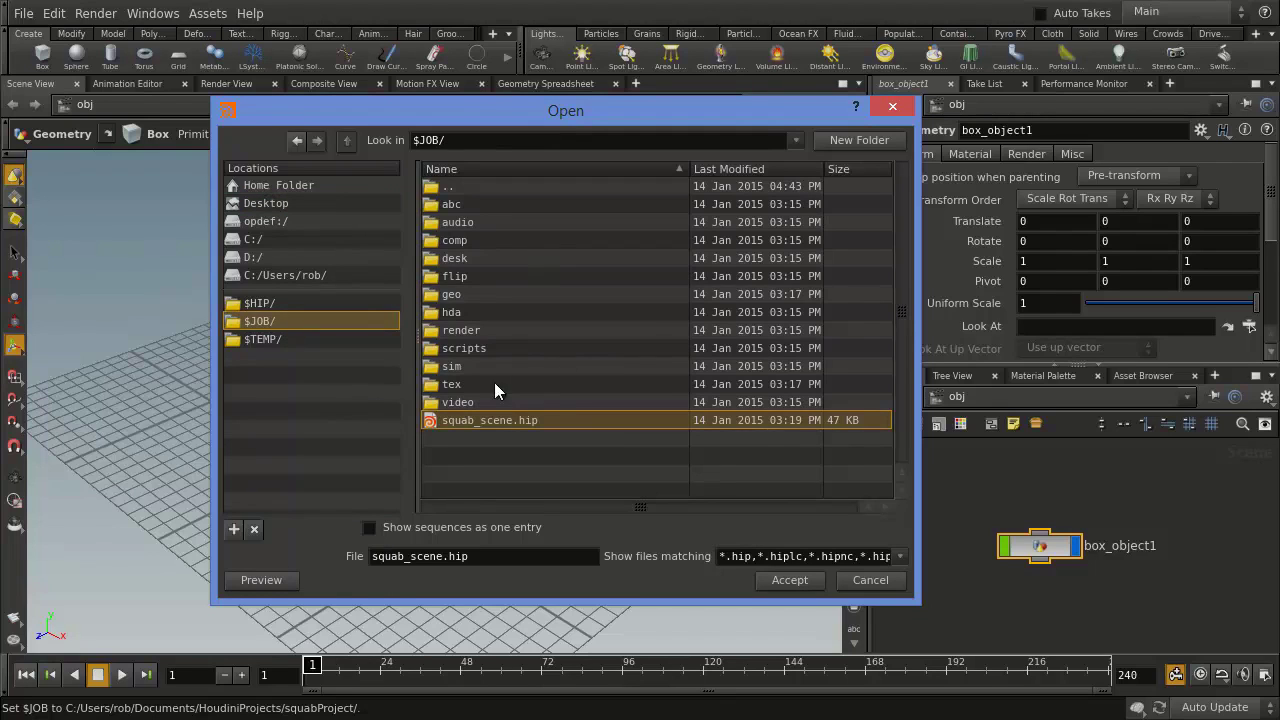
left_click(789, 580)
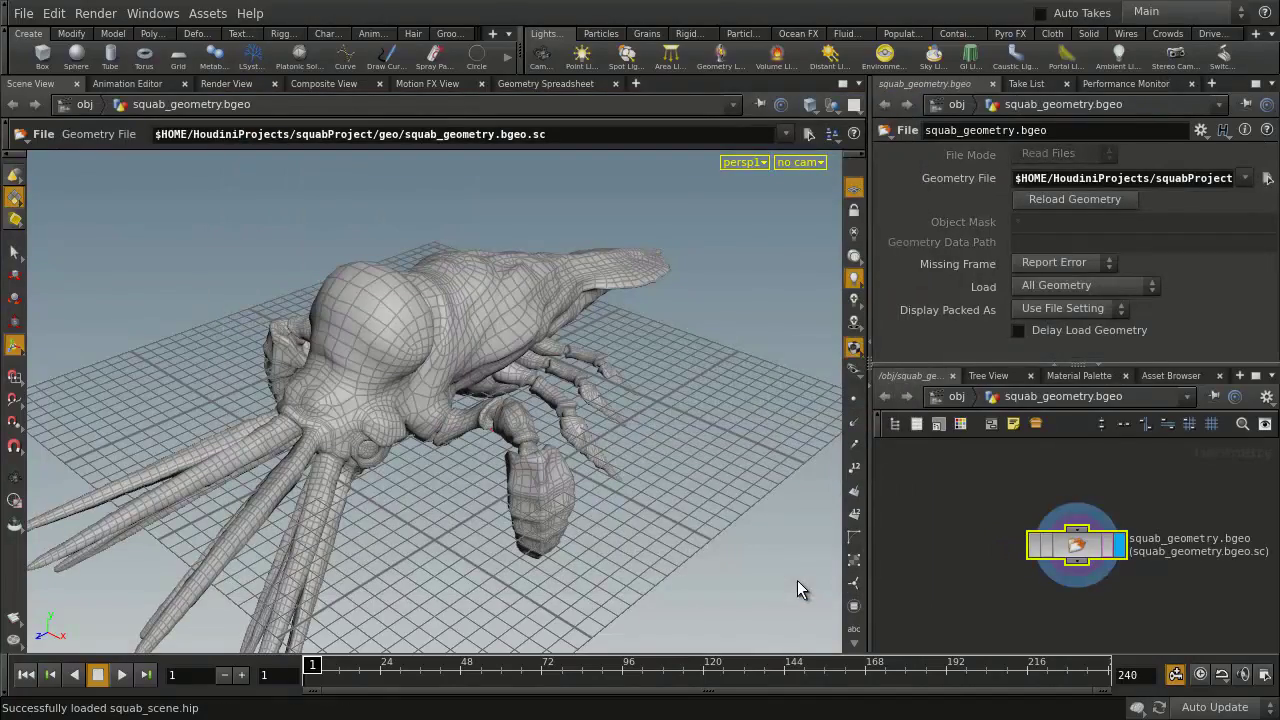
Add a Mantra Surface material from the material gallery to /shop and select it.
key("Escape")
left_click_drag(676, 472, 645, 455)
key("Return")
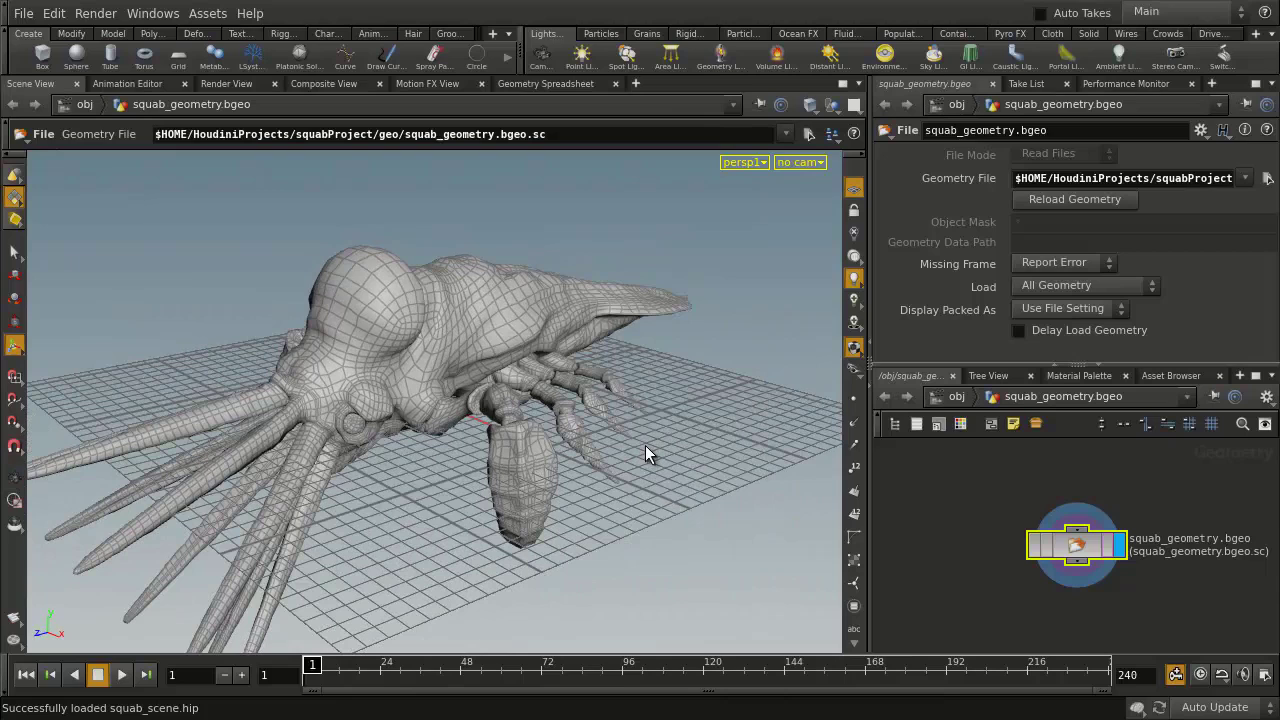
left_click(1089, 376)
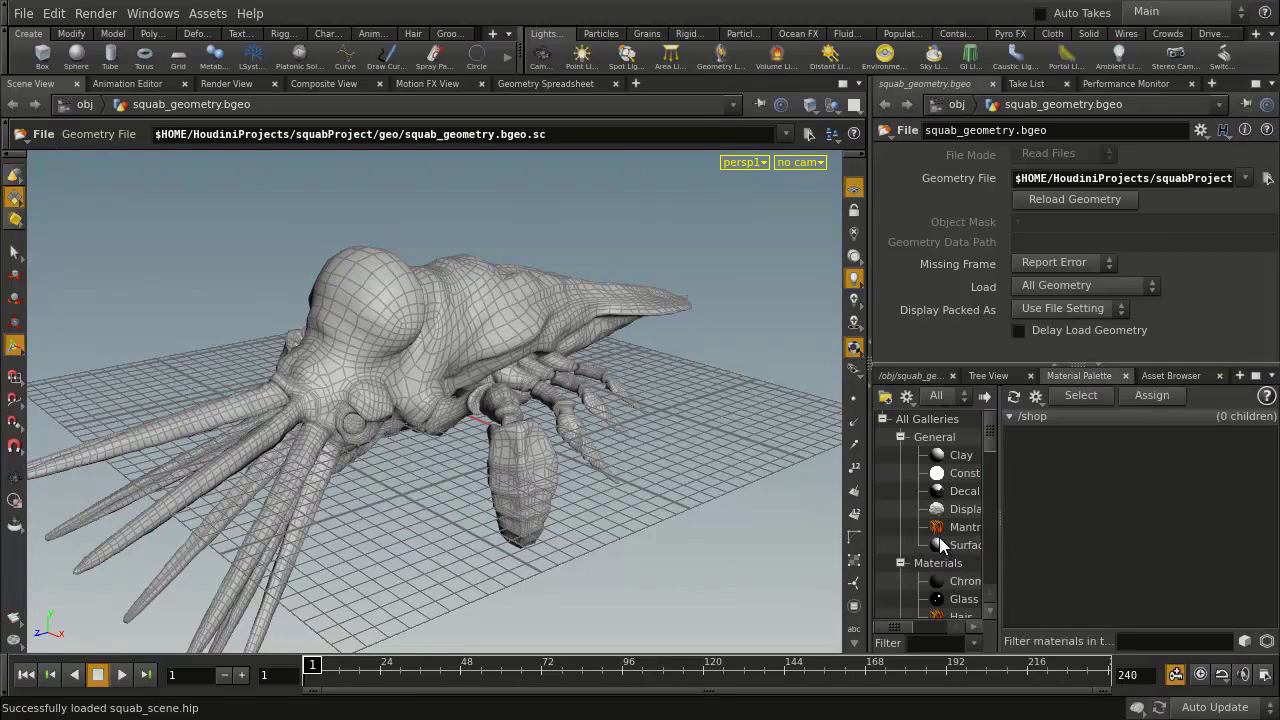
left_click_drag(933, 524, 1079, 479)
left_click(1050, 470)
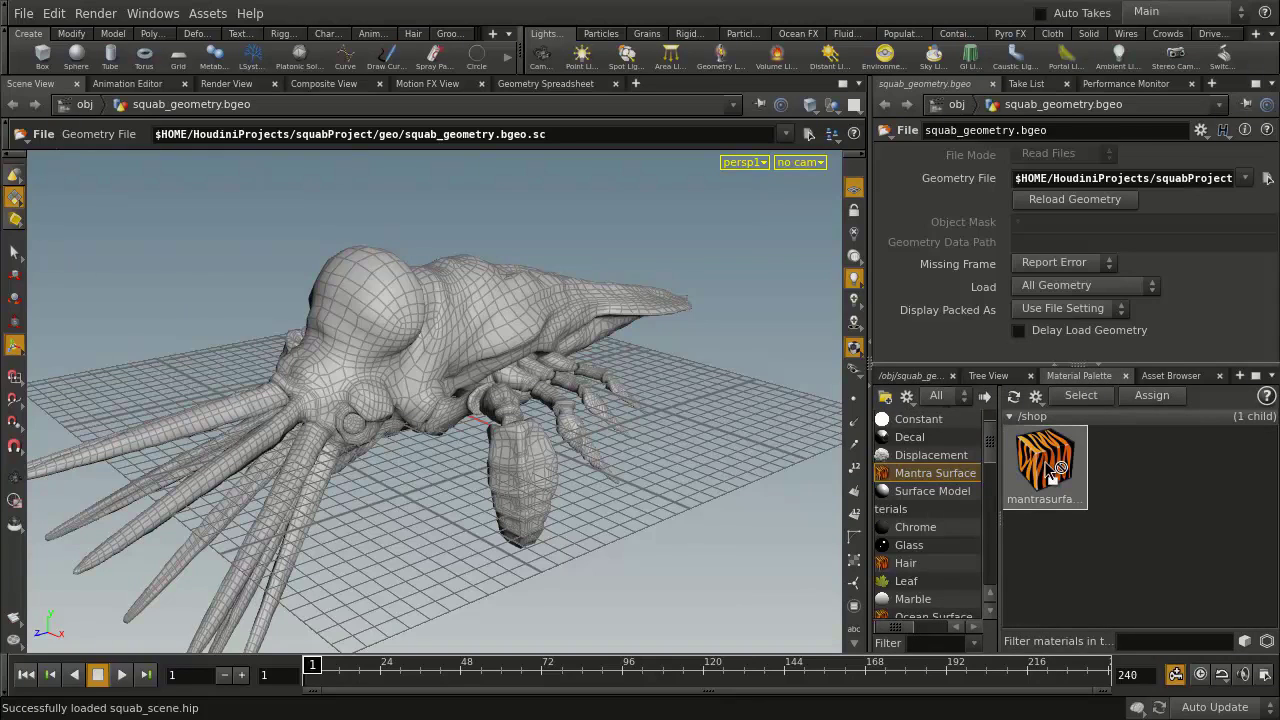
Enable the color map of the mantrasurface material and set it to $JOB/tex/squab_diffuse.jpg.
left_click_drag(1275, 183, 1275, 222)
left_click(1034, 258)
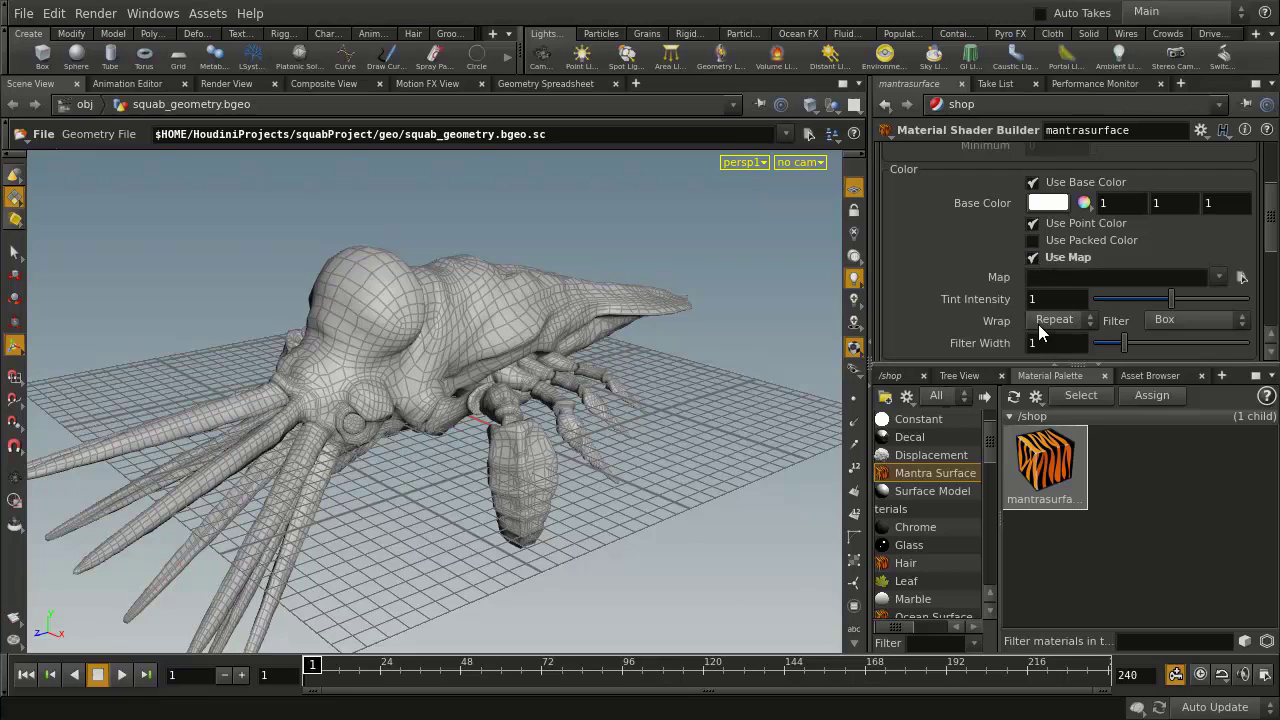
left_click(1242, 277)
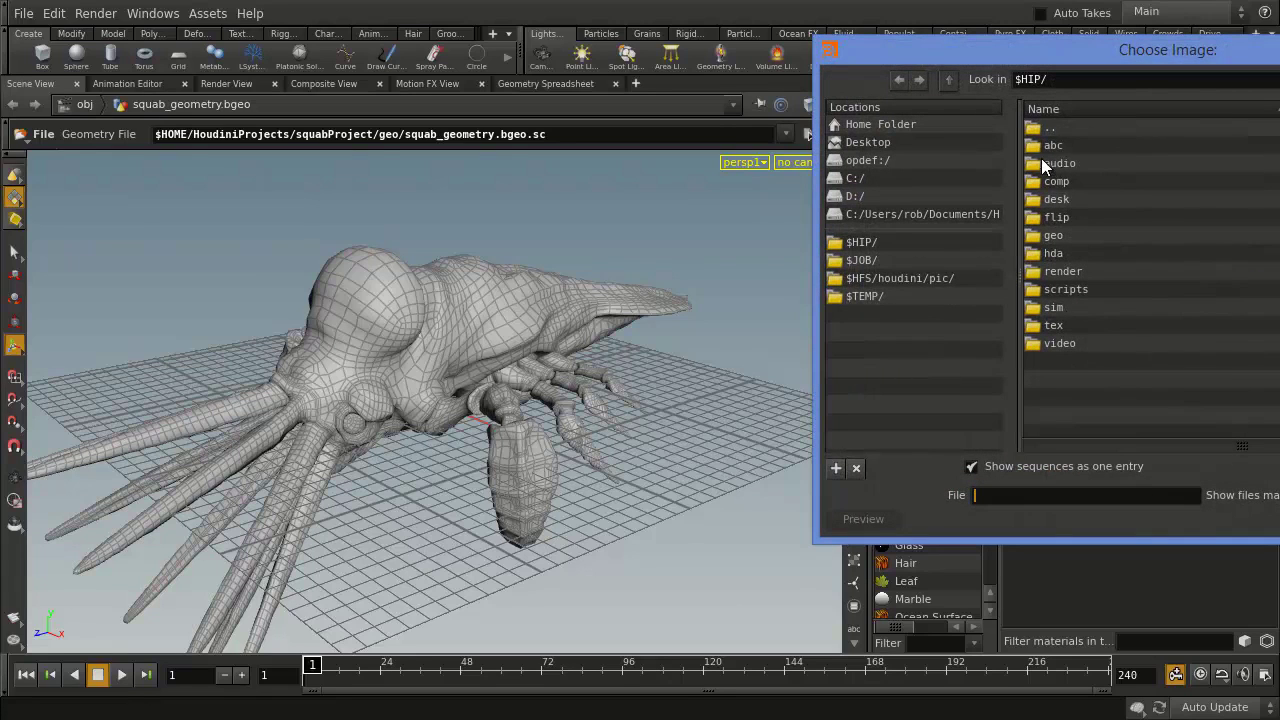
left_click(886, 259)
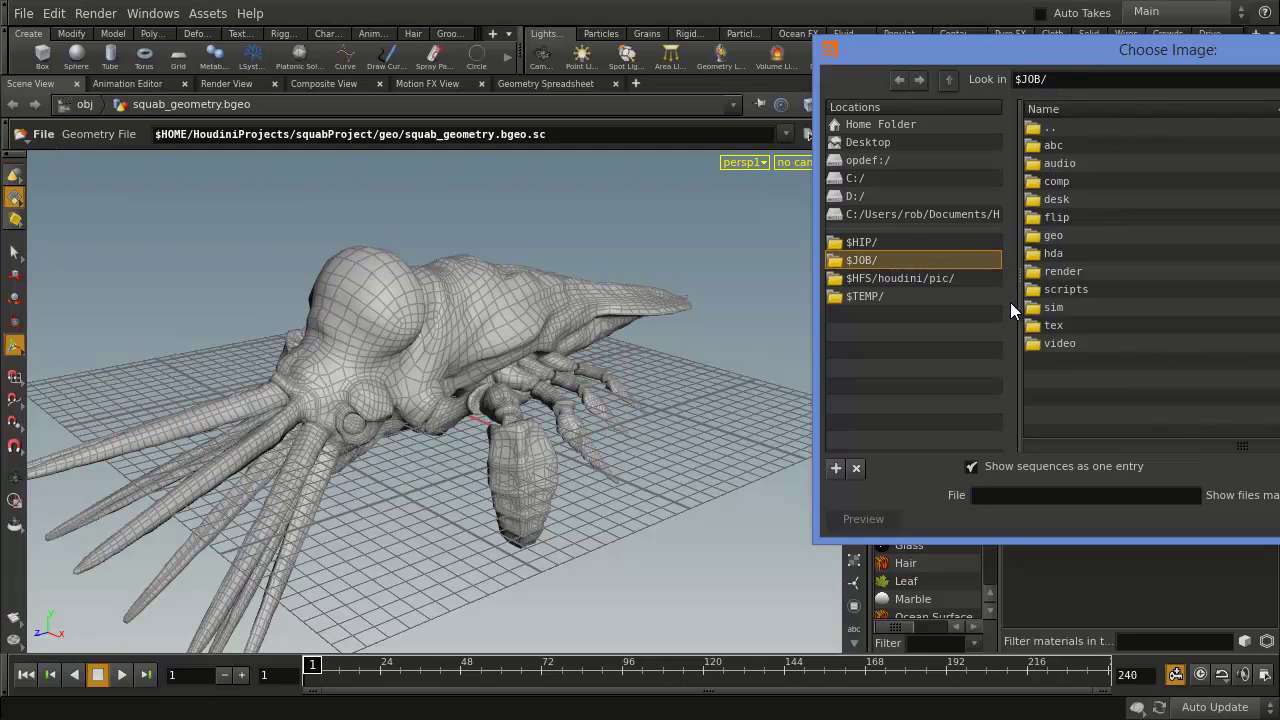
double_click(1053, 327)
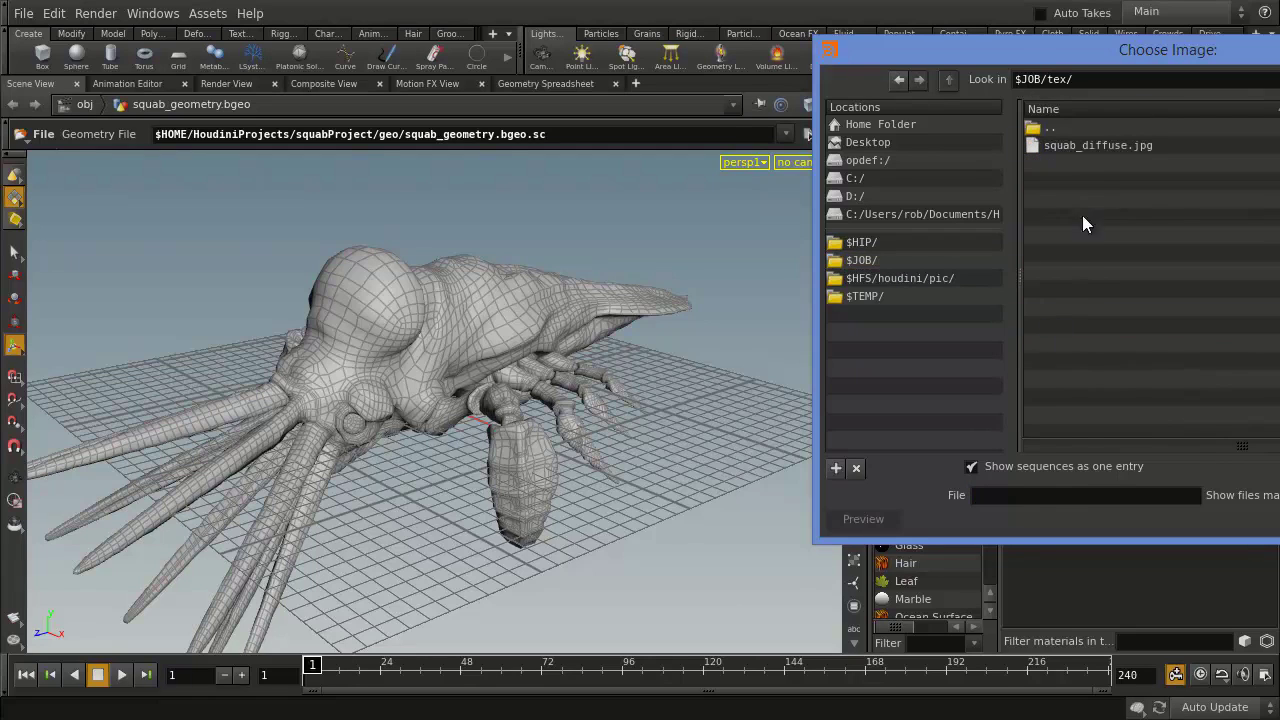
left_click(1074, 145)
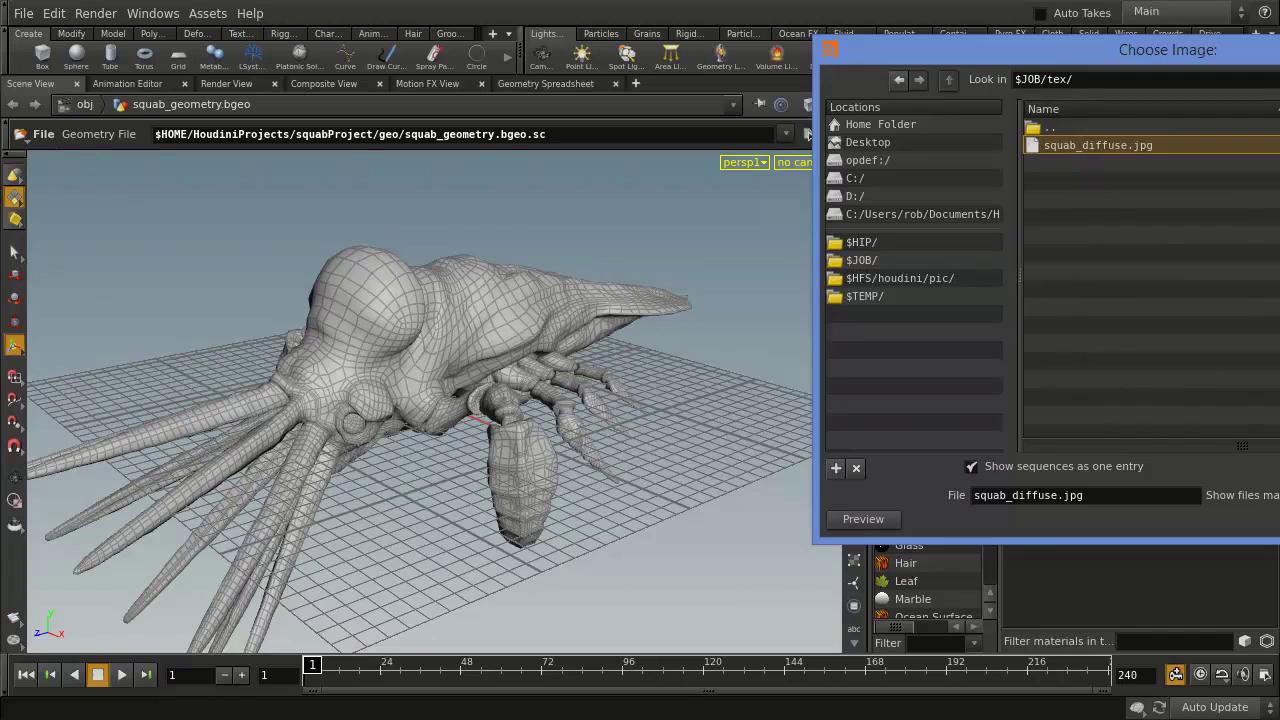
key("Return")
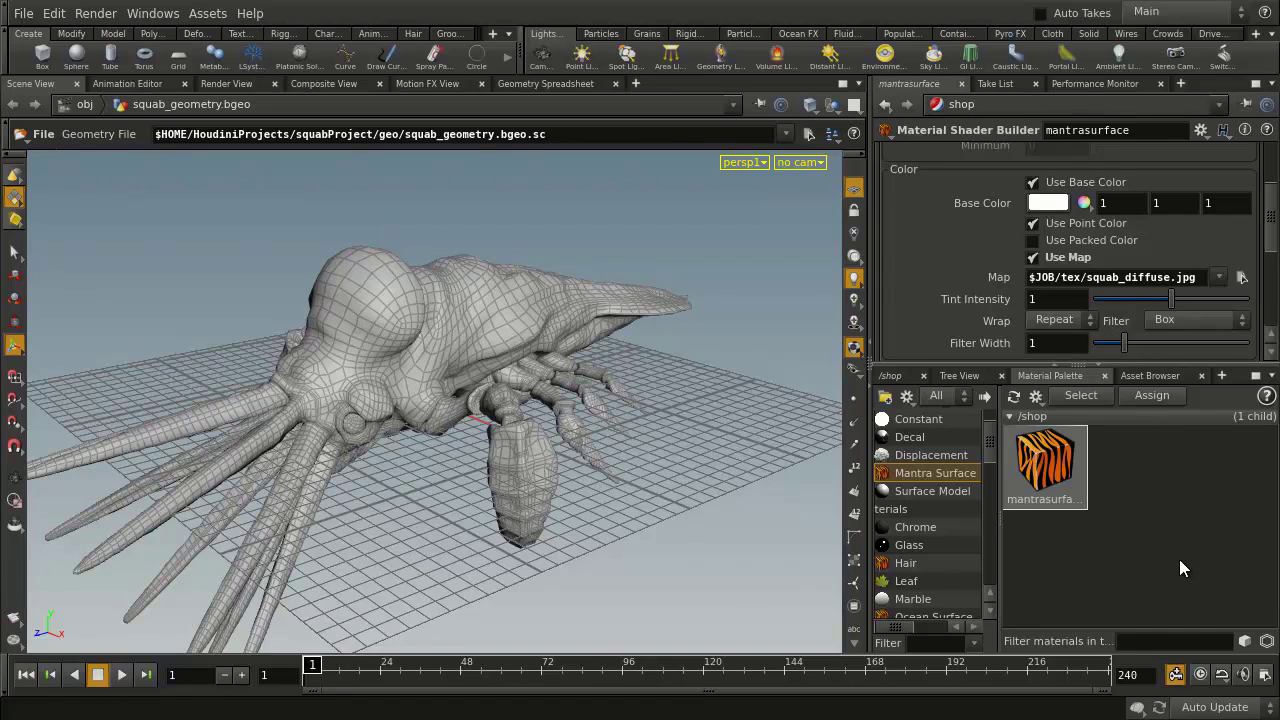
Assign the mantrasurface material to the squab geometry in the scene and view the textured model from another angle.
left_click_drag(1047, 491, 436, 324)
left_click(466, 350)
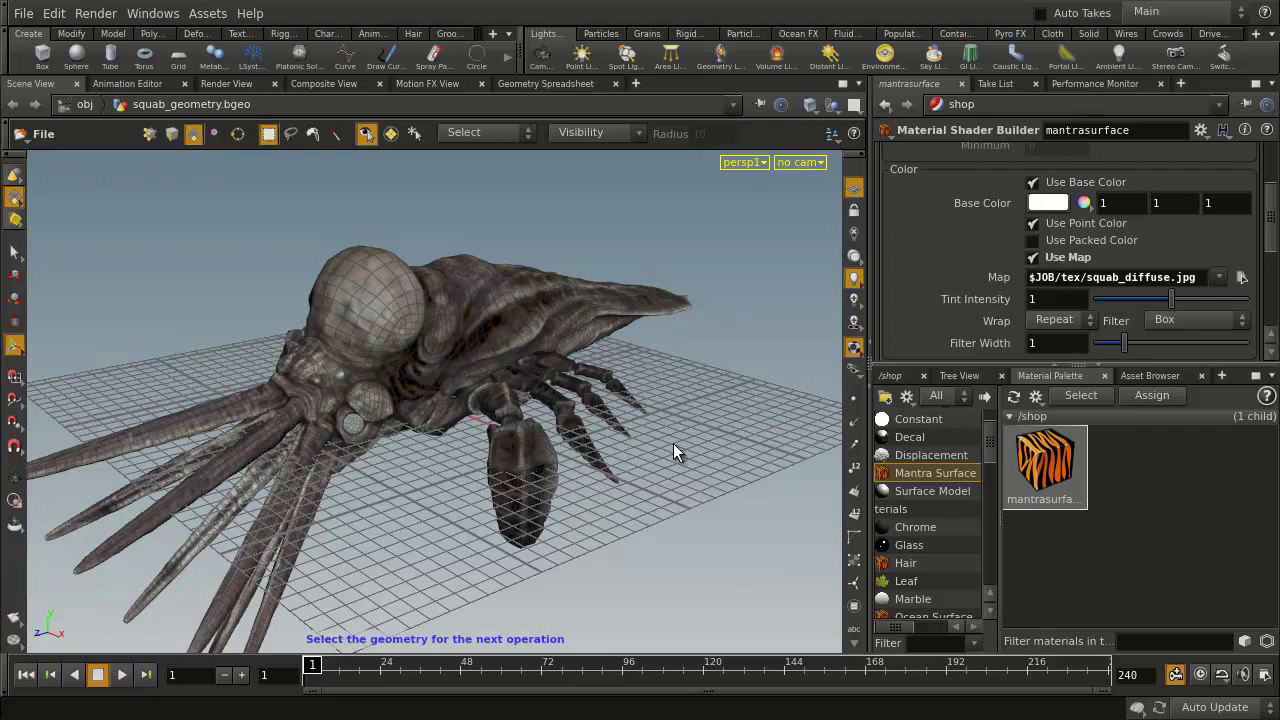
left_click_drag(655, 435, 694, 440)
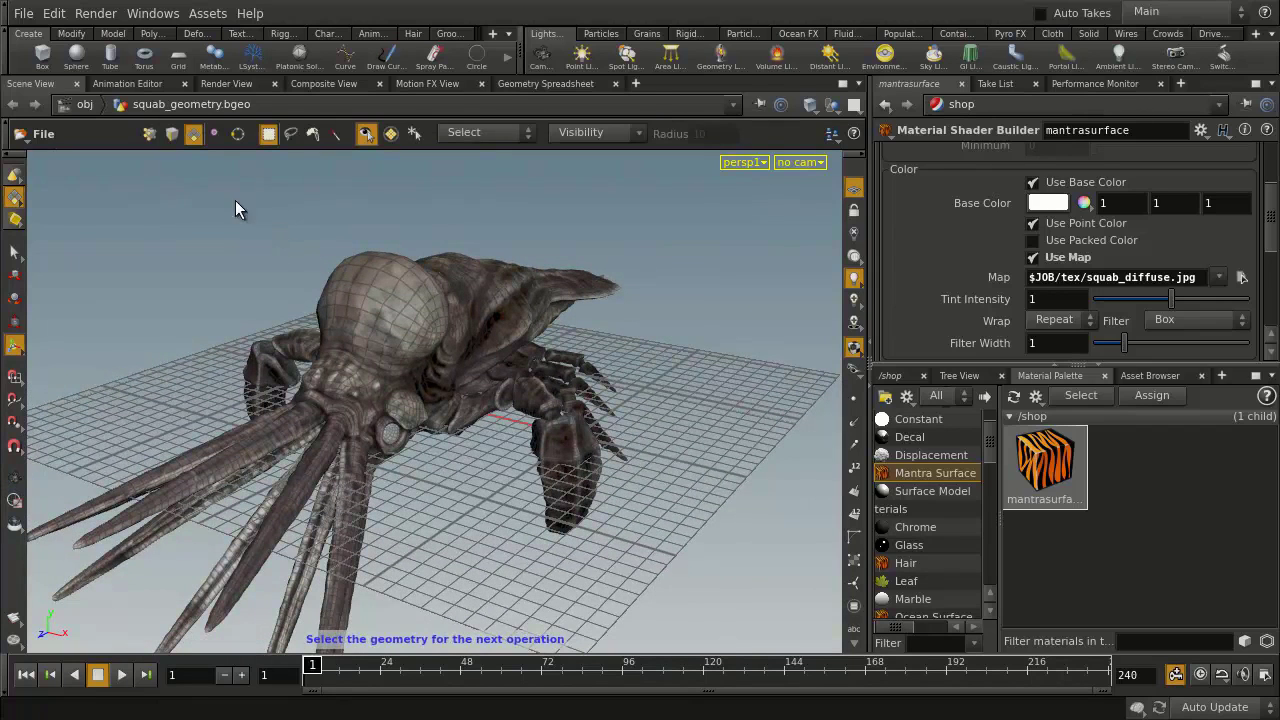
Run a pre-flight check of the scene with $JOB as the project variable and fit the file dependencies window on screen.
left_click(96, 13)
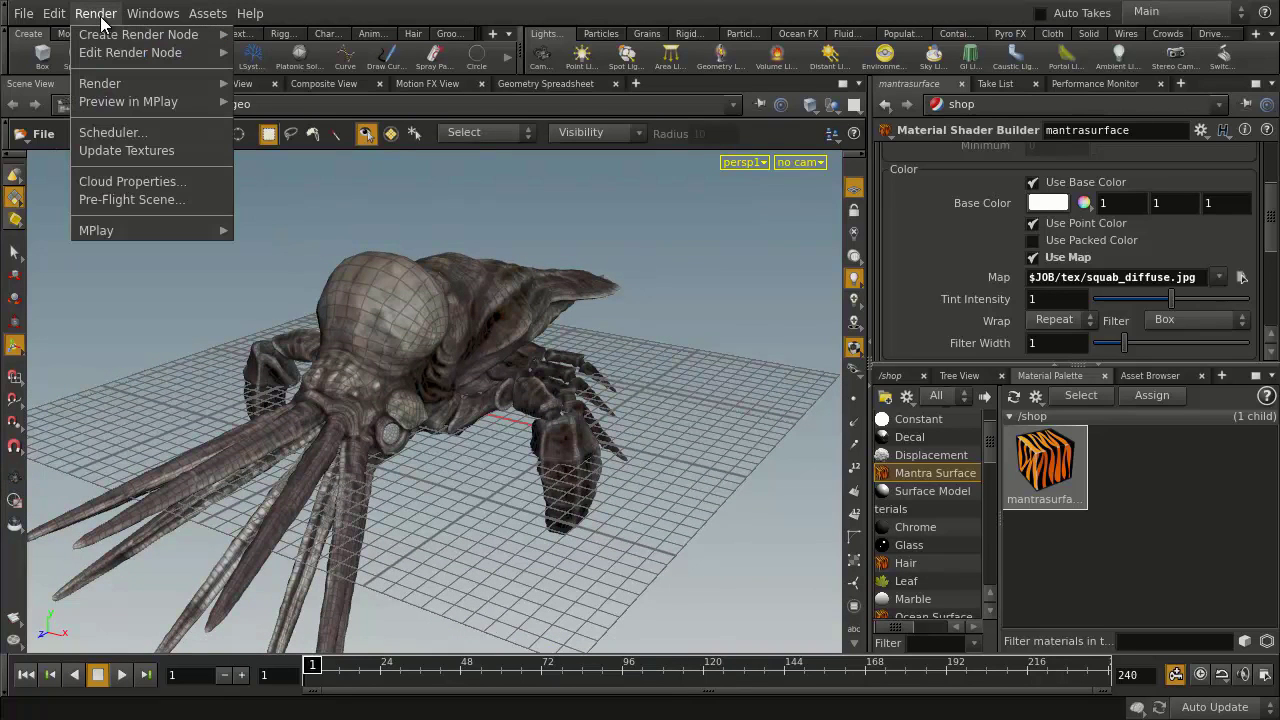
left_click(126, 201)
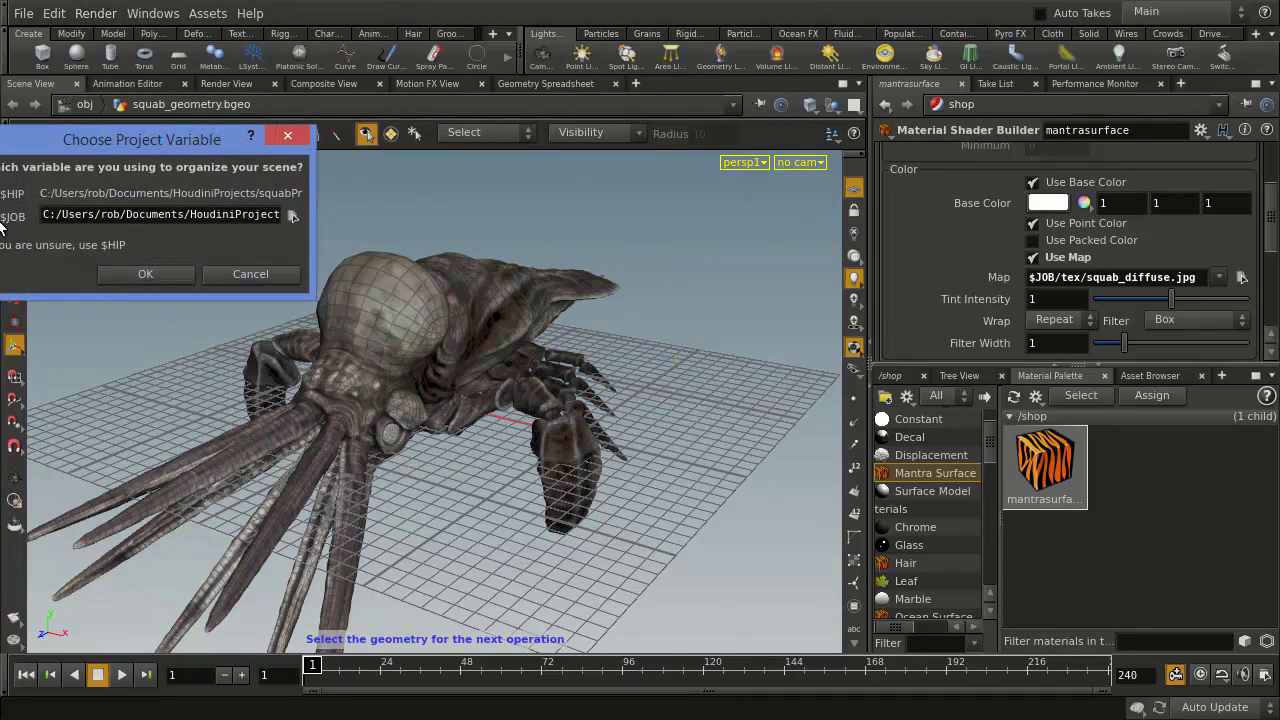
left_click(145, 274)
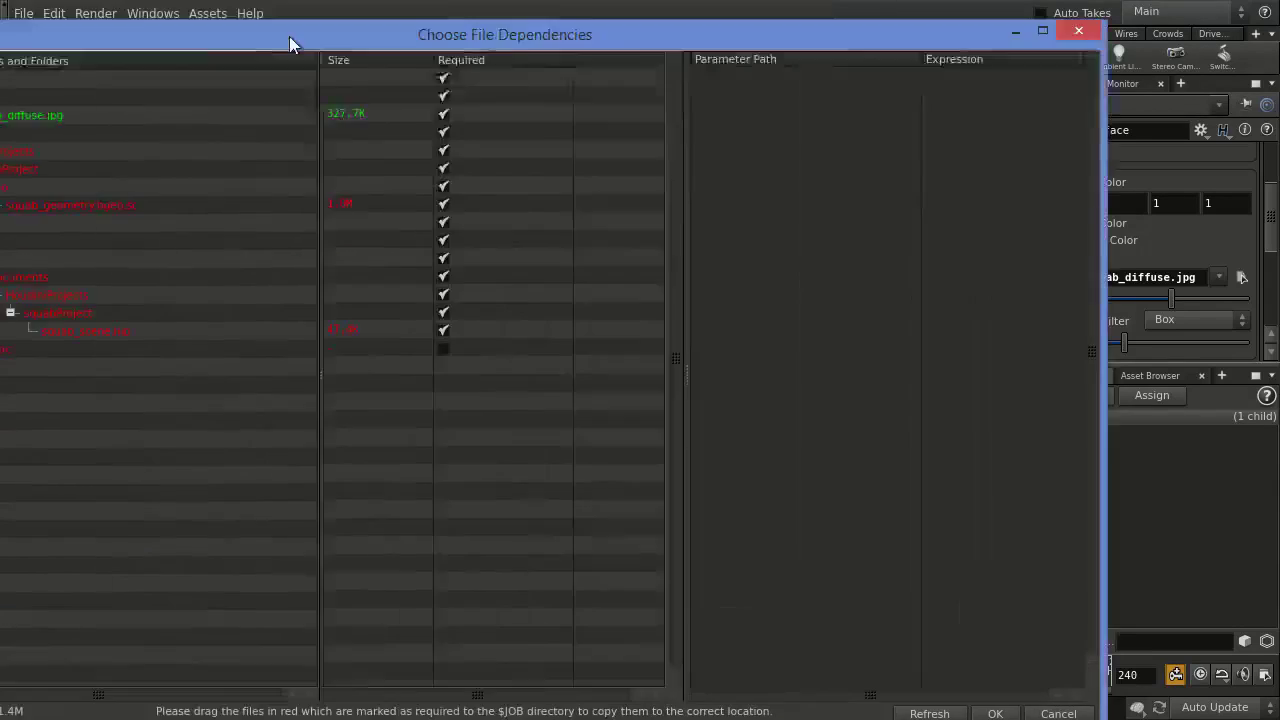
left_click_drag(289, 36, 434, 46)
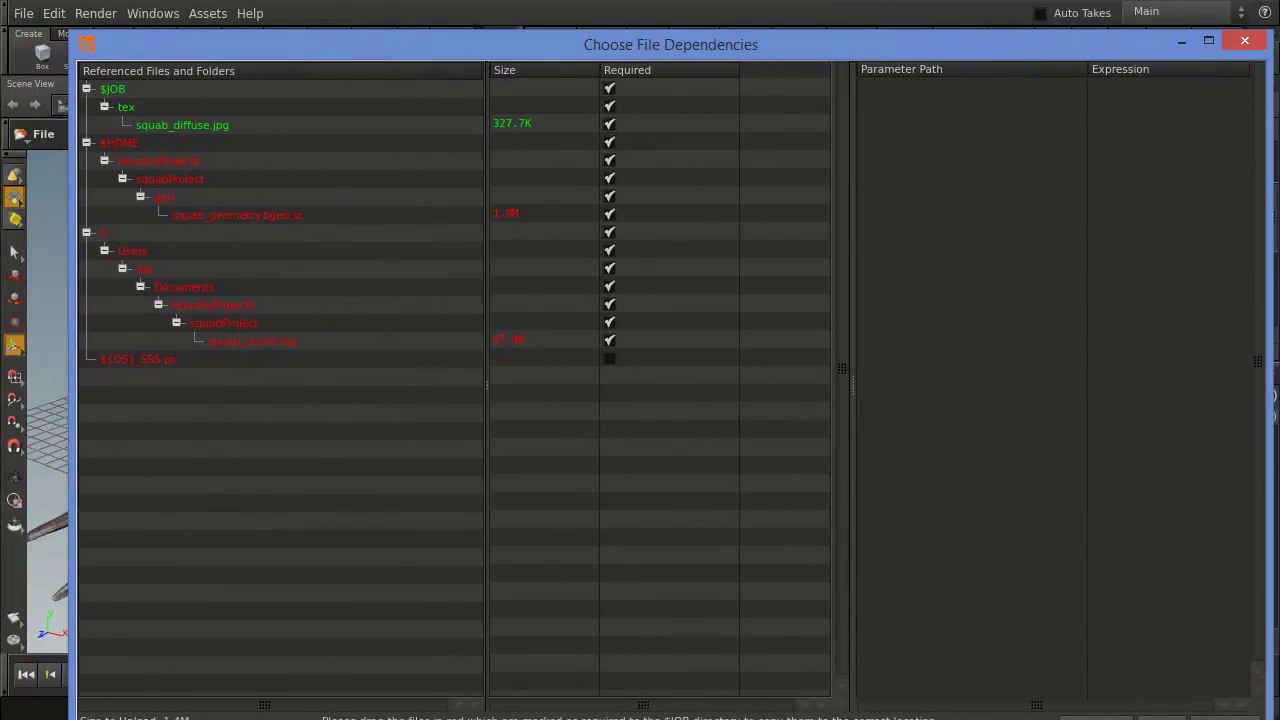
left_click_drag(1268, 718, 821, 530)
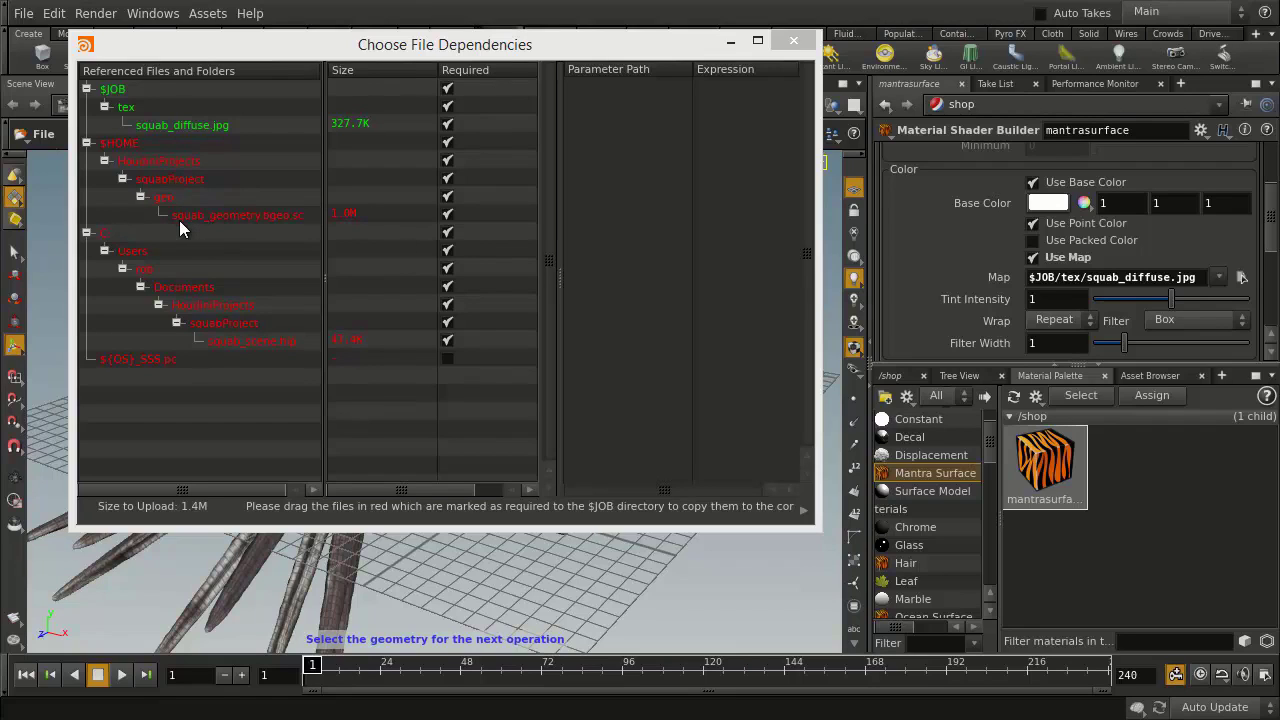
Change the squab geometry's file reference to $JOB/geo/squab_geometry.bgeo.sc in the file dependencies, and close the dependency list.
left_click(221, 216)
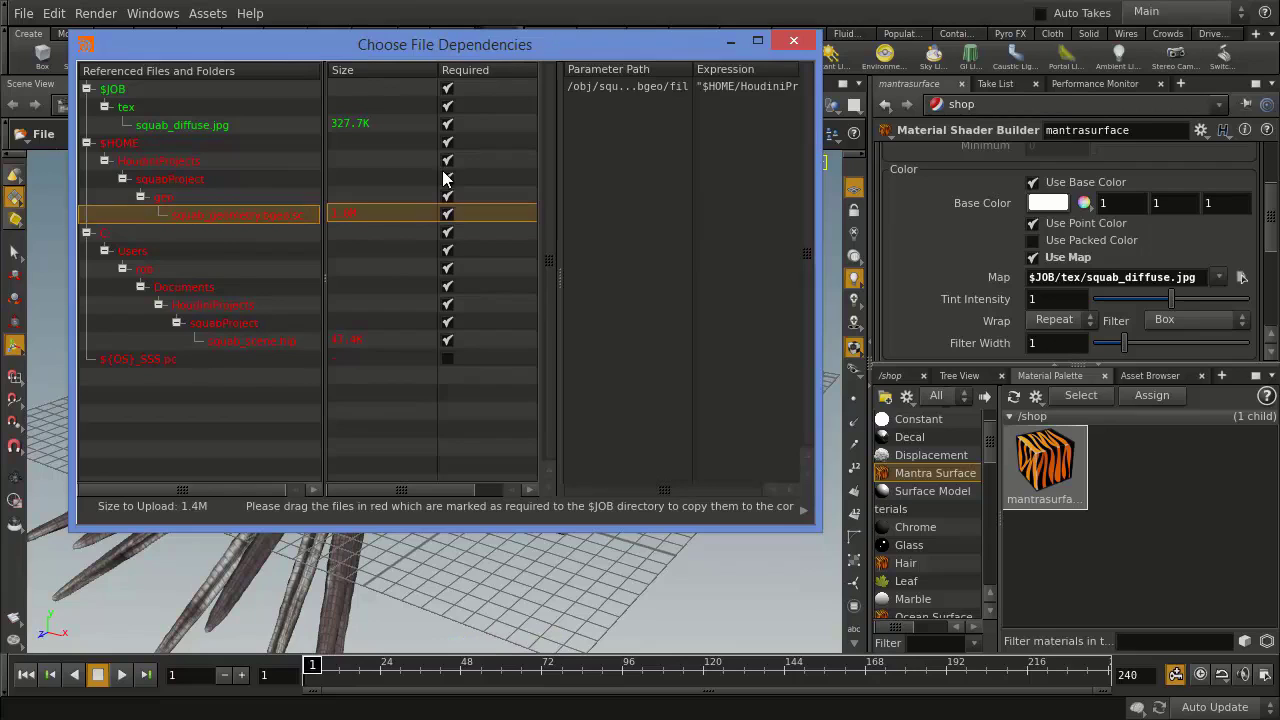
double_click(730, 93)
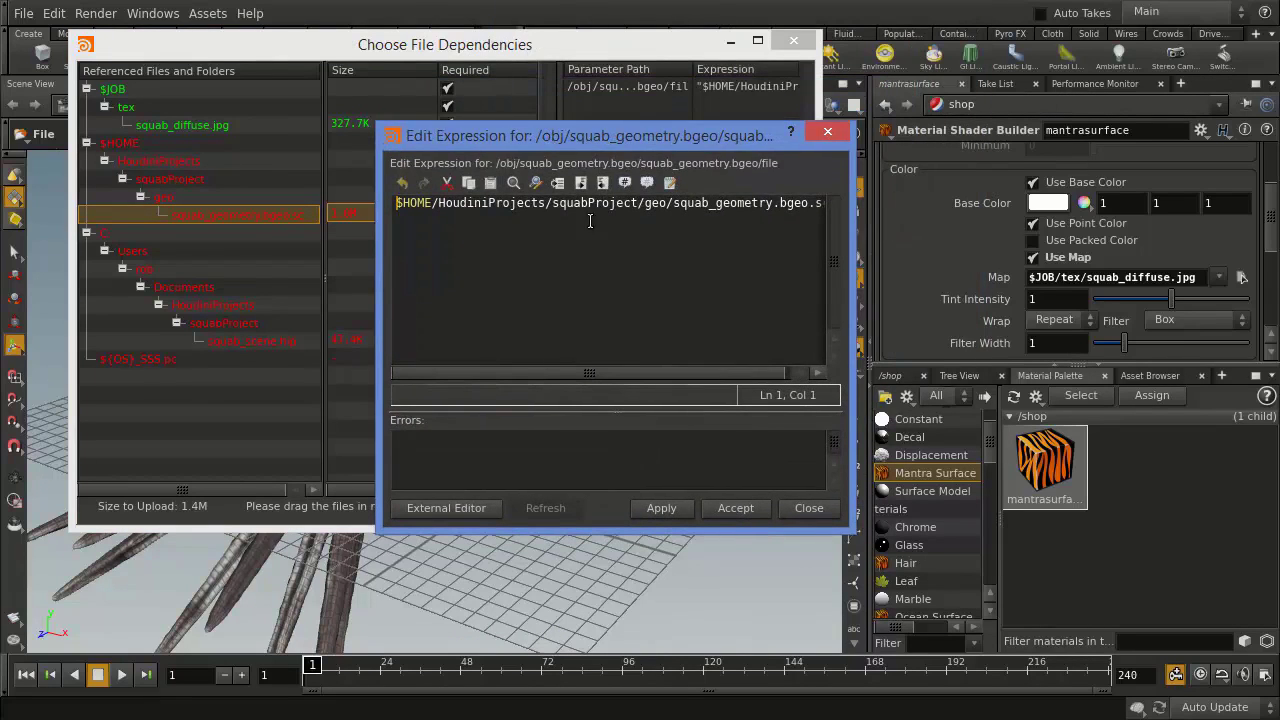
left_click_drag(638, 203, 410, 197)
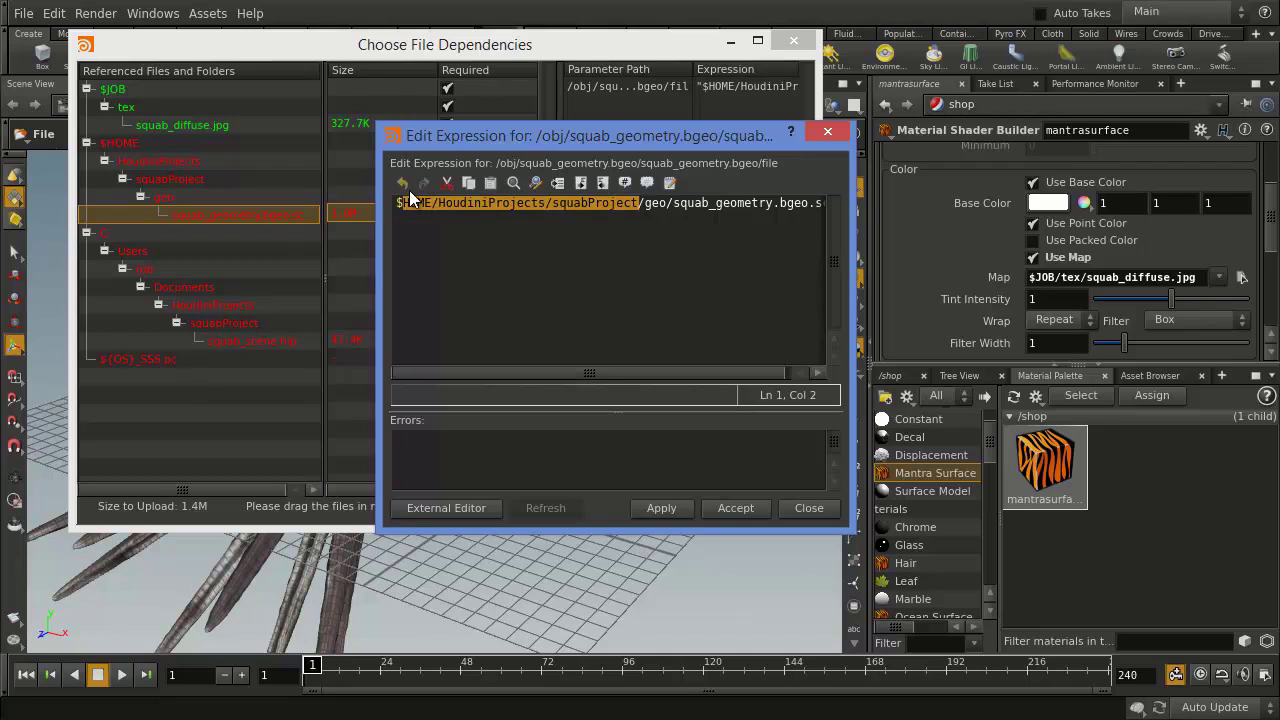
type("JOB/geo/squab_geometry.bgeo.sc")
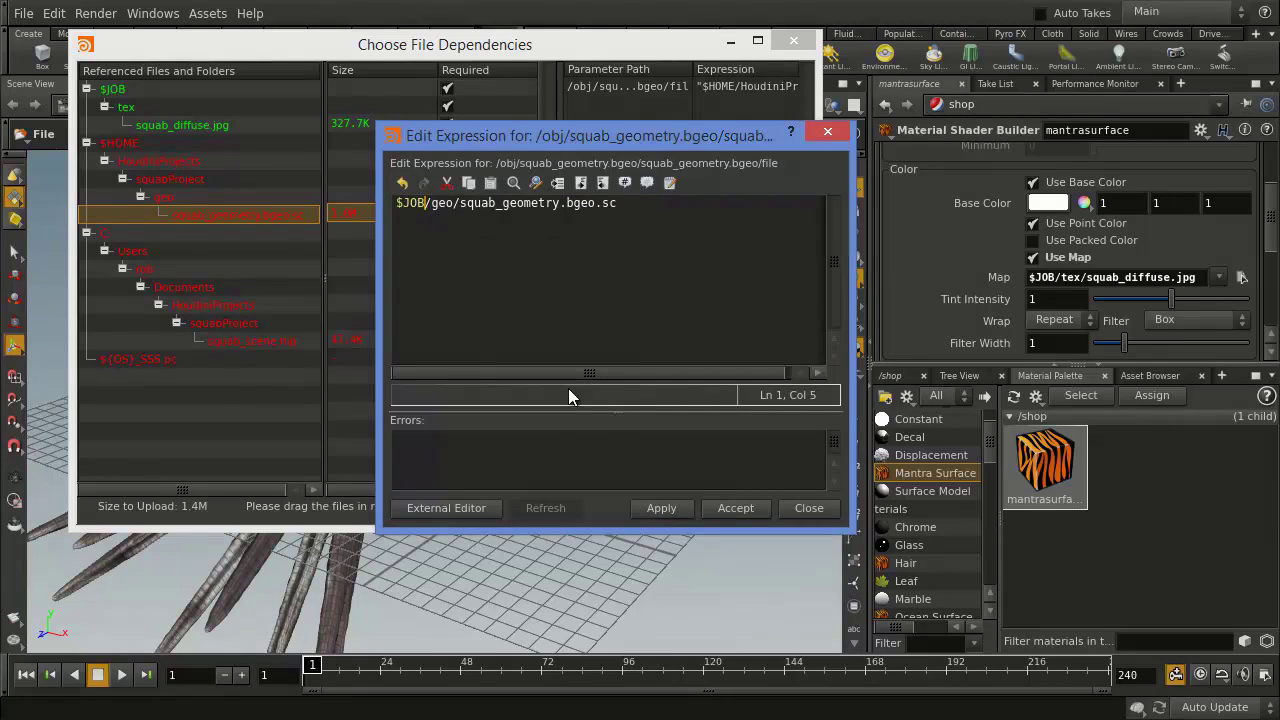
left_click(728, 511)
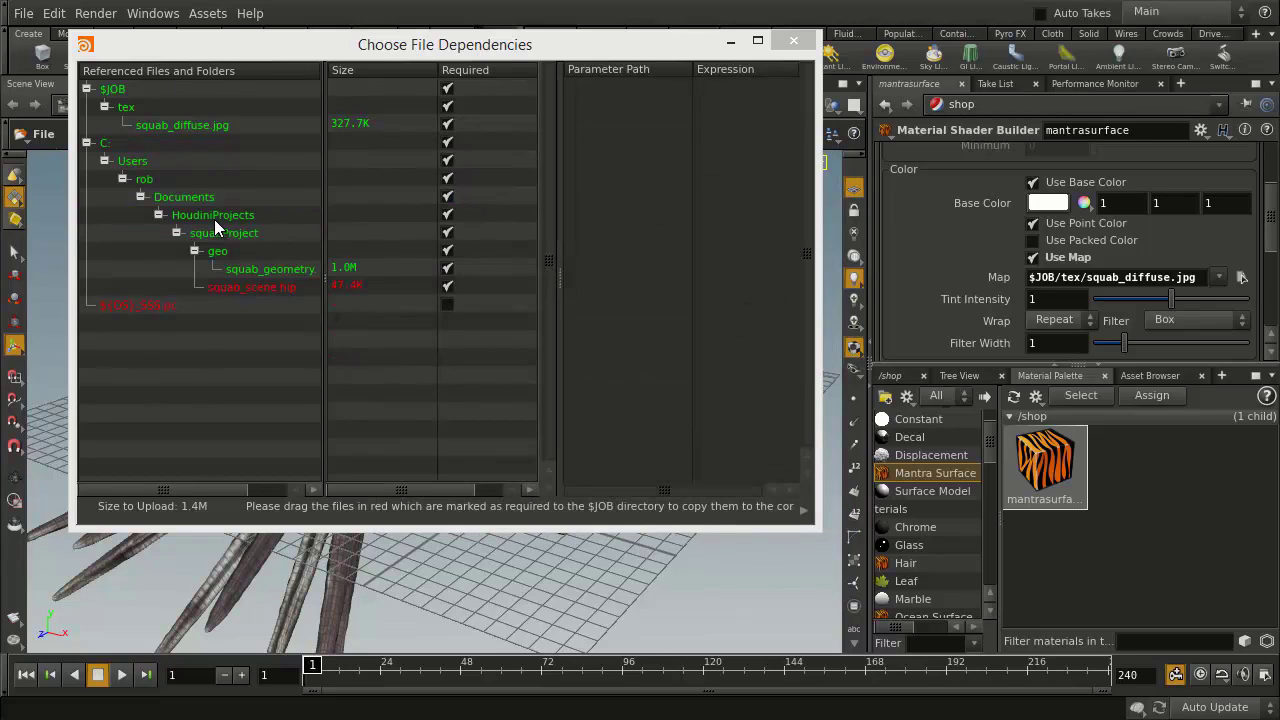
left_click(793, 41)
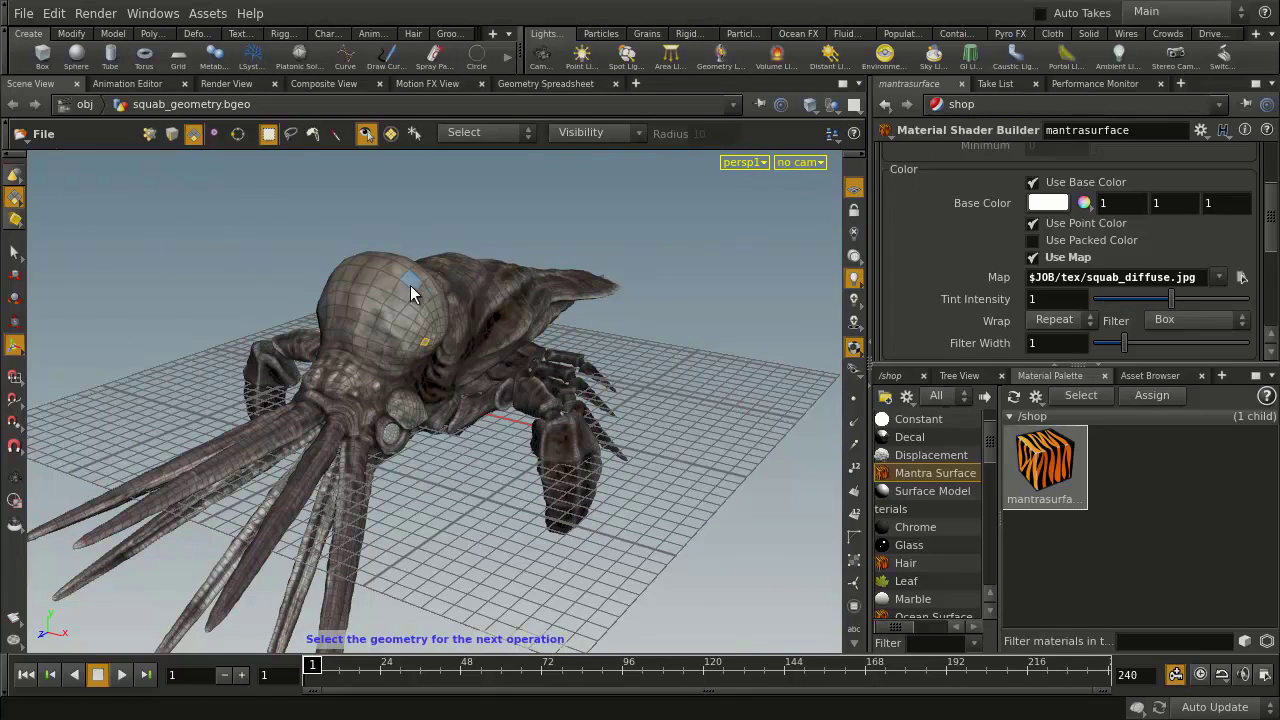
Go back to the squab_geometry.bgeo network to view the file node and its geometry file path.
left_click(892, 376)
left_click(885, 396)
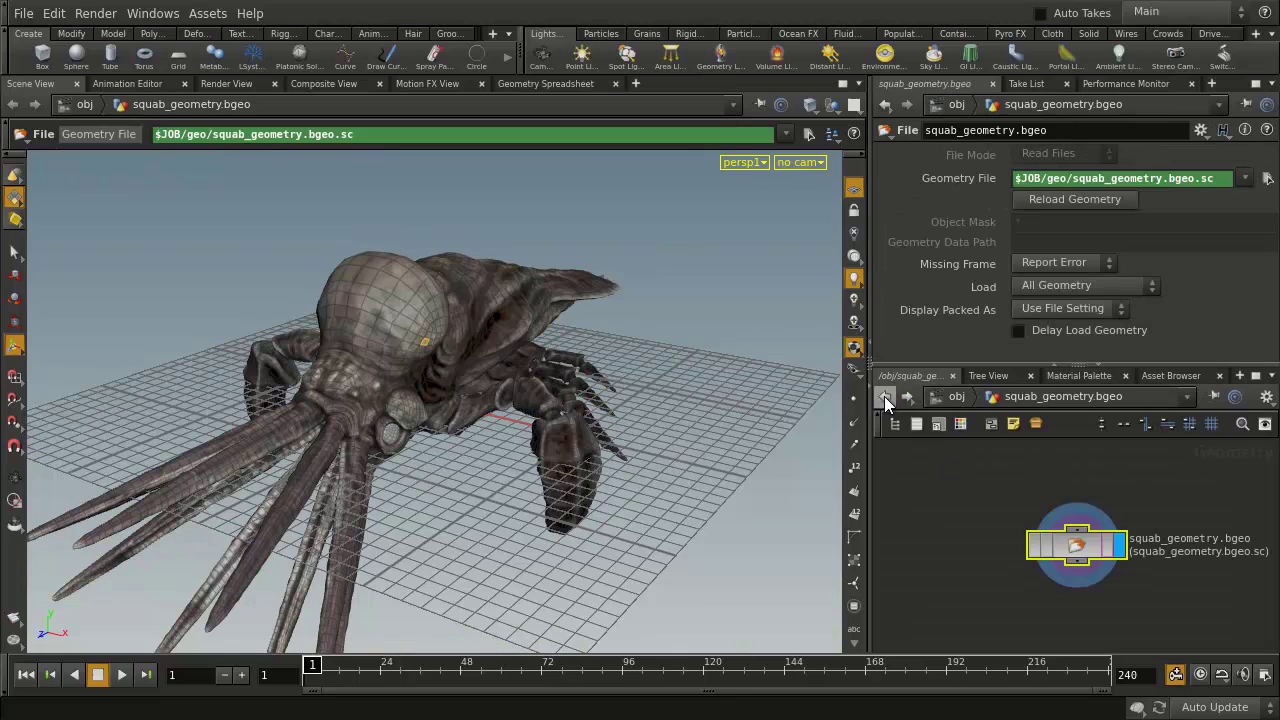